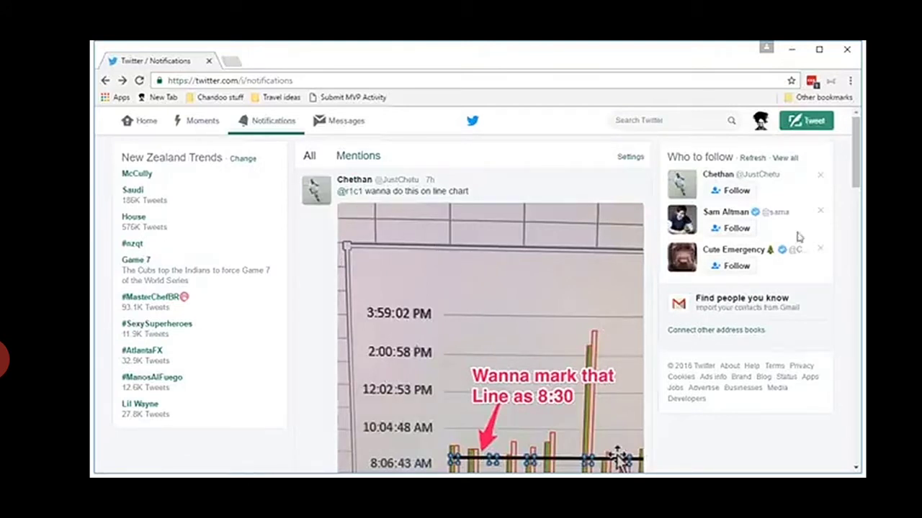
Examine the tweeted chart with the marked 8:30 line, then switch to Excel and review the hero names and check-out times.
drag(857, 150, 858, 165)
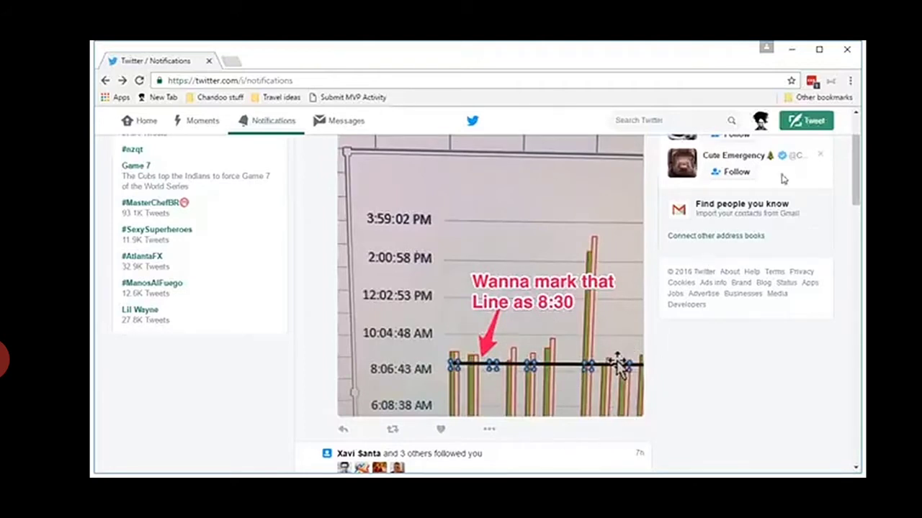
click(792, 54)
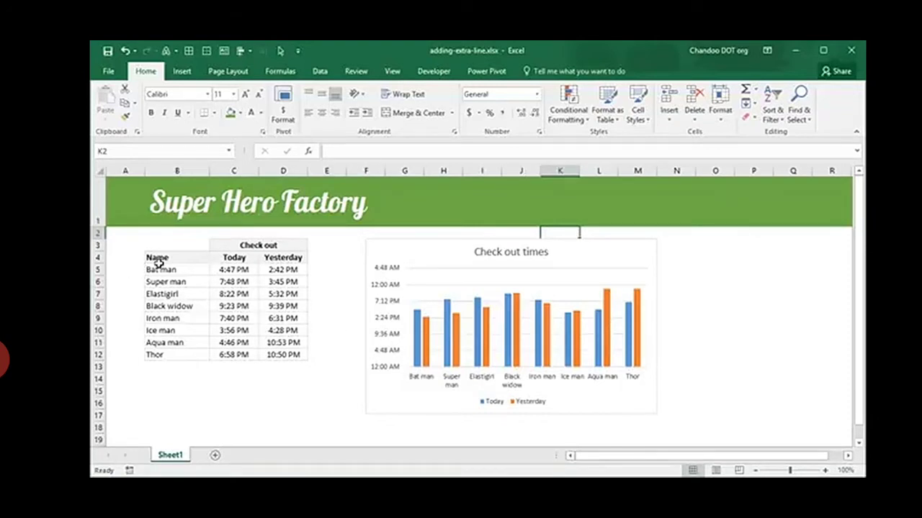
drag(178, 271, 189, 354)
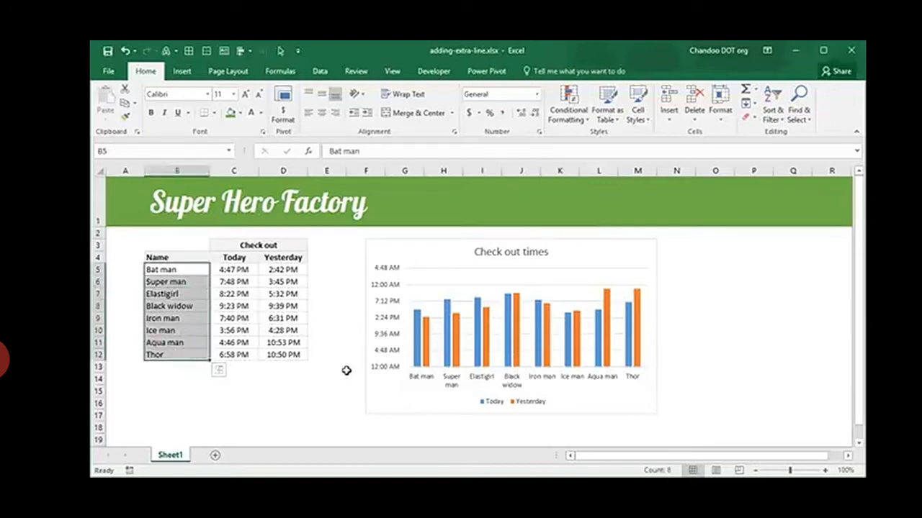
click(242, 271)
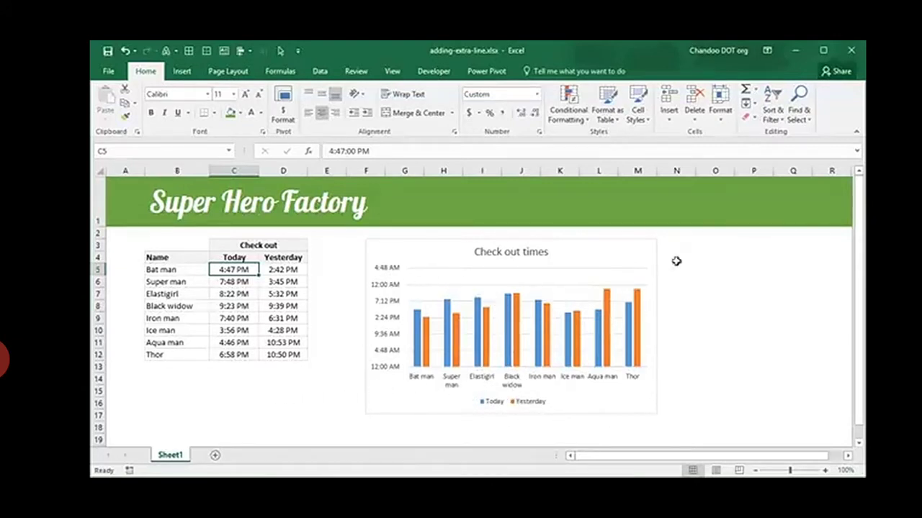
Enter the label "Line at" in B15 and the time 6:00 PM in C15 below the check-out table.
click(154, 396)
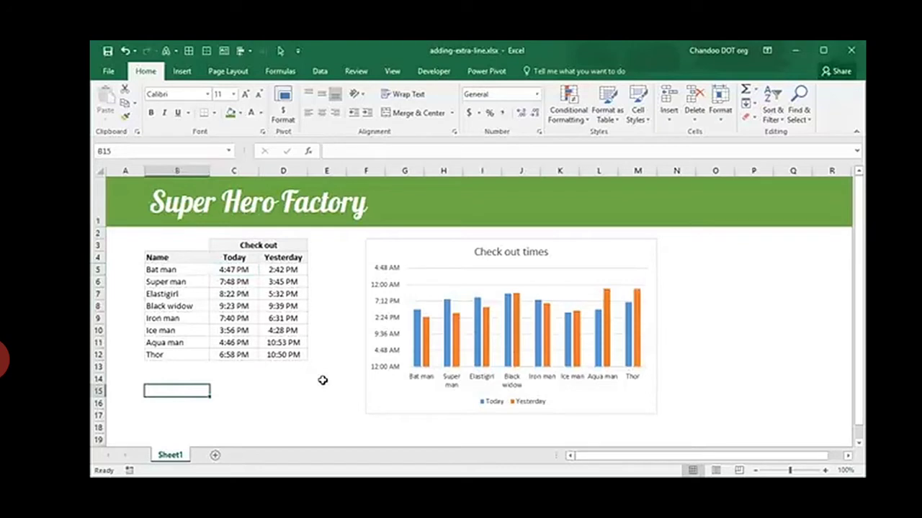
text(Line at)
key(Tab)
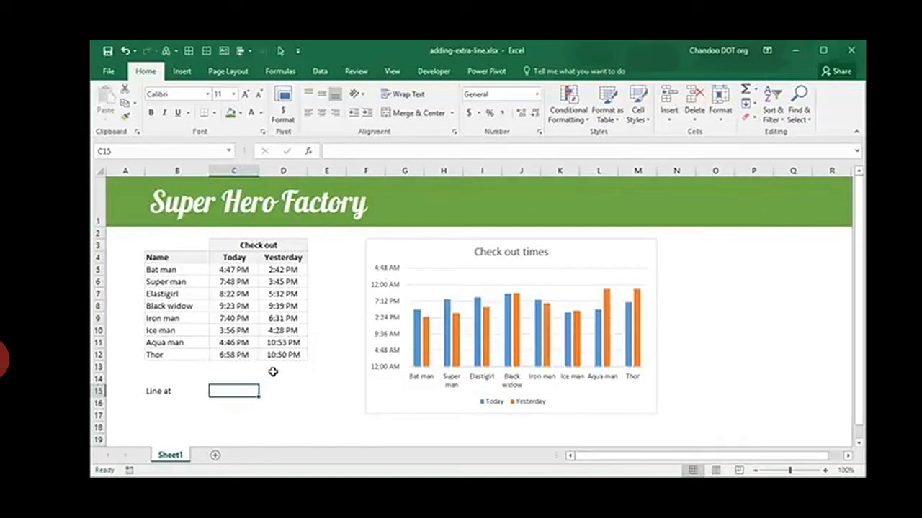
text(6:00P)
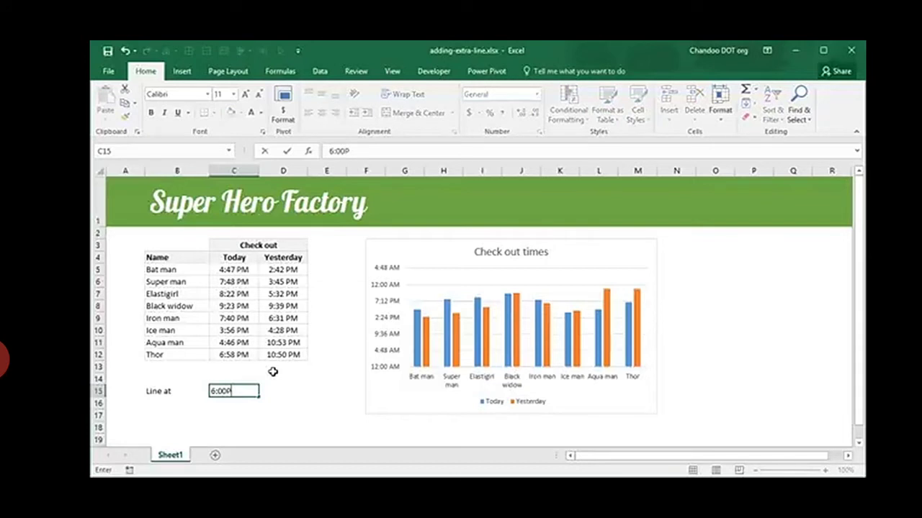
text(M)
key(Return)
double_click(229, 391)
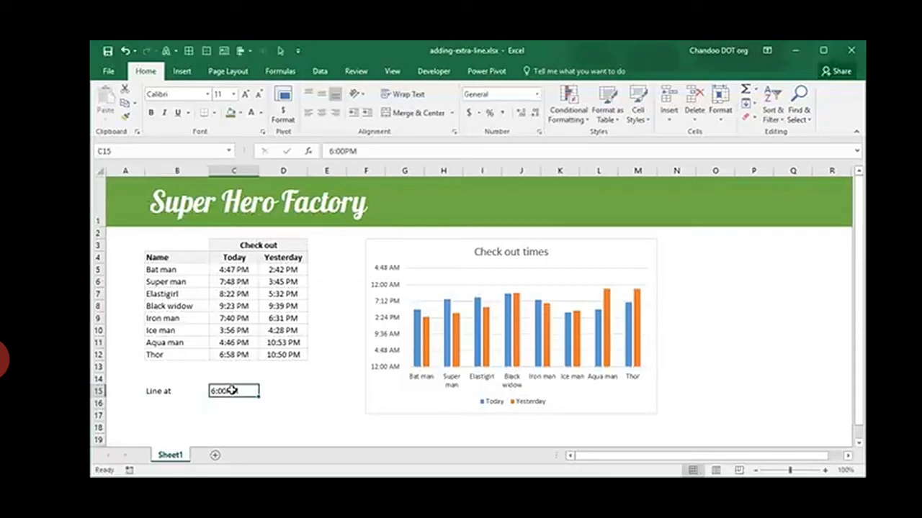
key(Return)
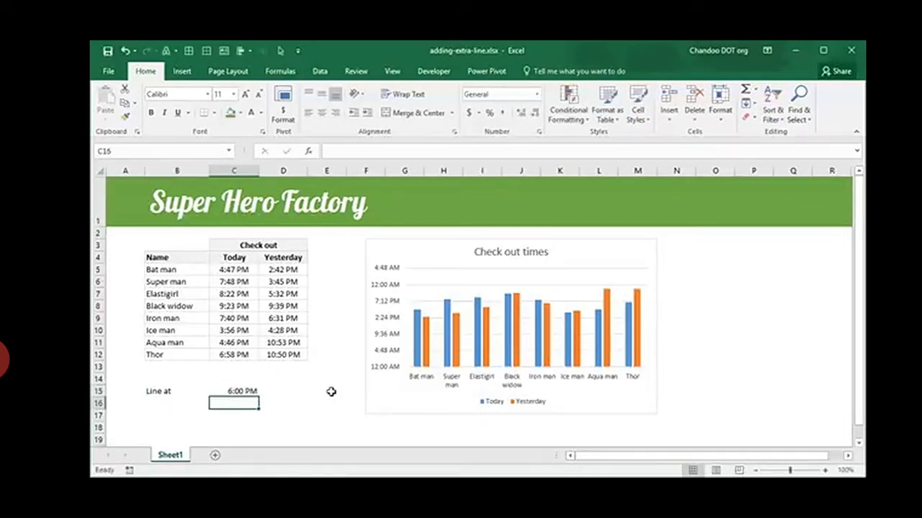
key(Up)
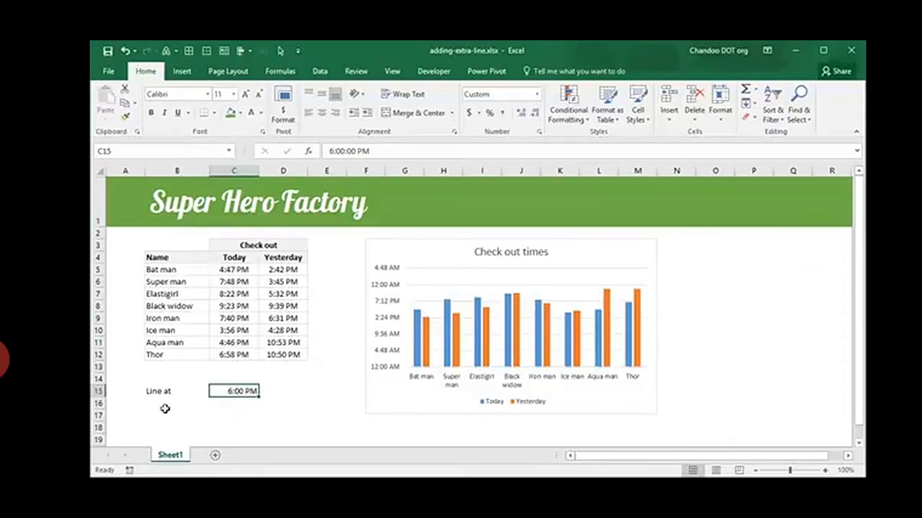
Add a series to the Check out times chart with its name from B15 and its value from C15.
click(425, 278)
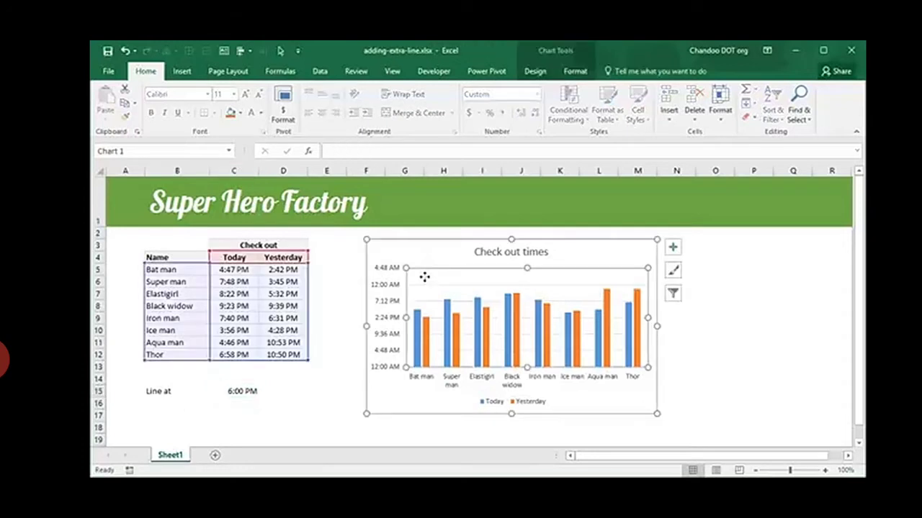
right_click(425, 279)
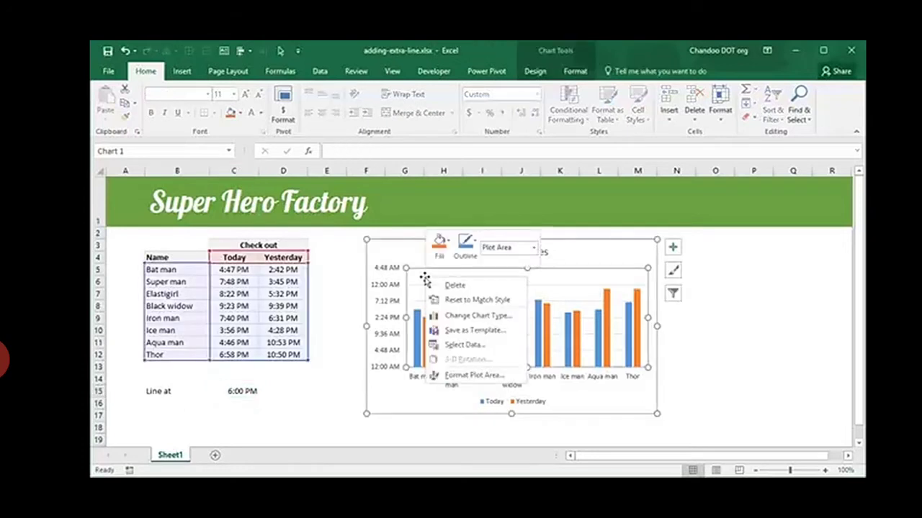
click(475, 345)
drag(375, 180, 420, 189)
click(404, 279)
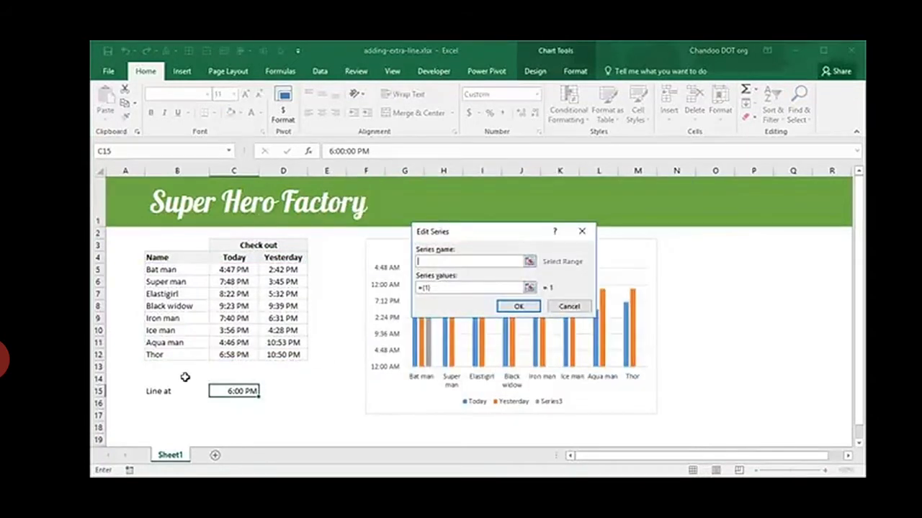
click(163, 391)
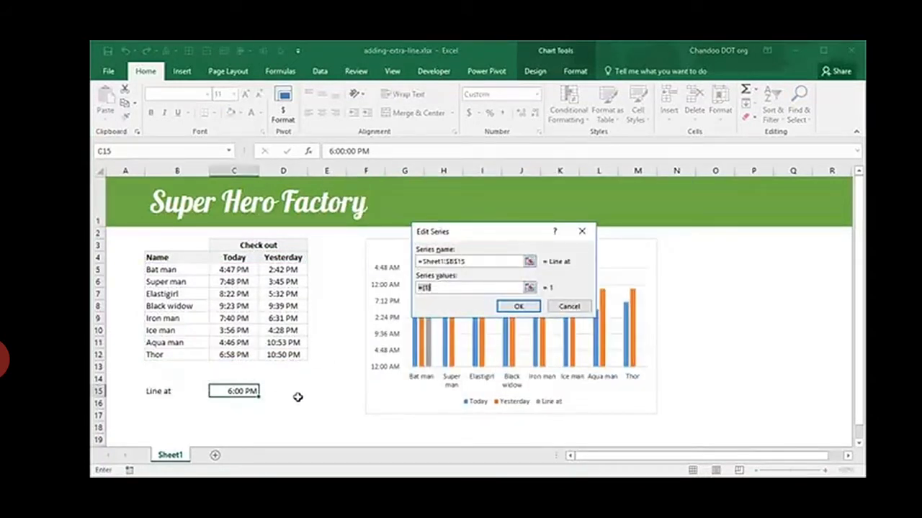
key(Tab)
click(239, 391)
click(517, 307)
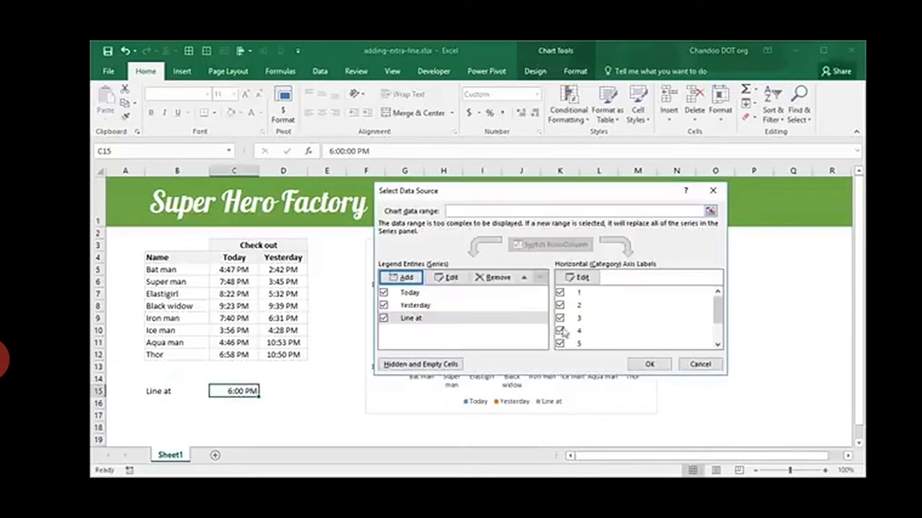
click(650, 366)
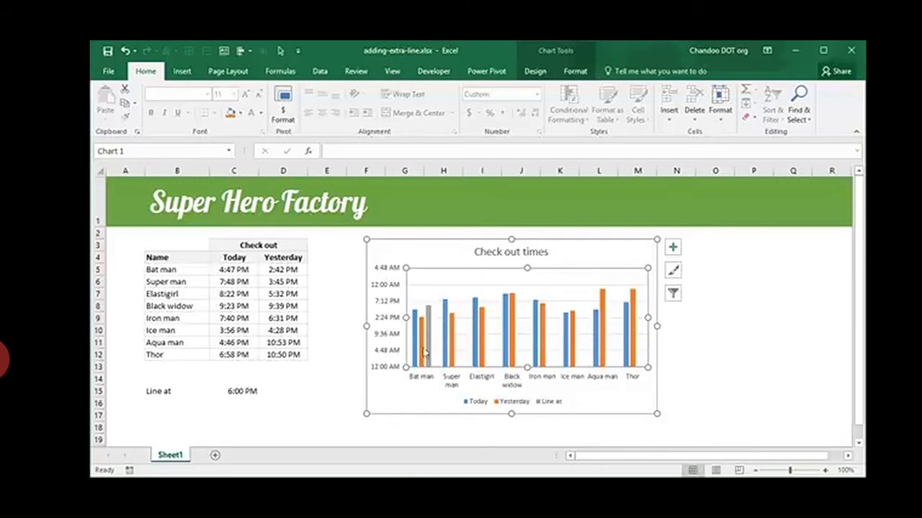
Change the chart type of the "Line at" series to Scatter, leaving the other series as clustered columns.
click(430, 312)
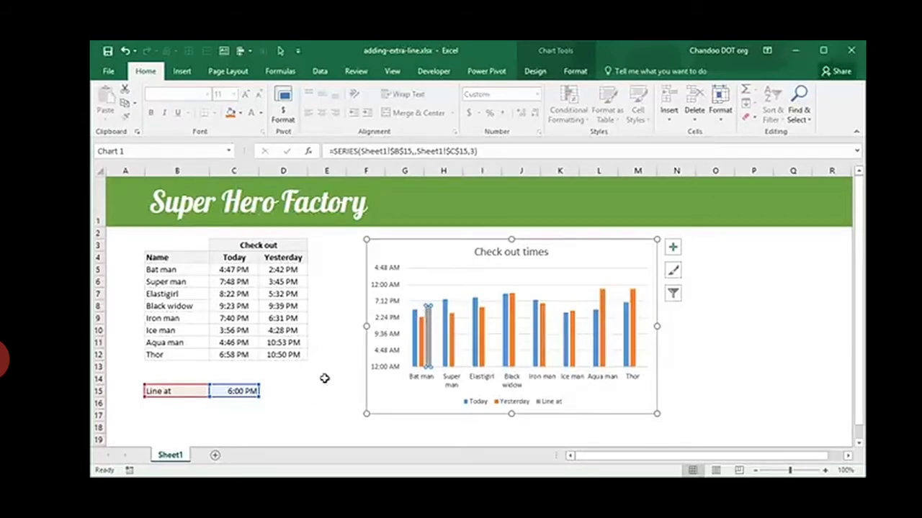
right_click(430, 315)
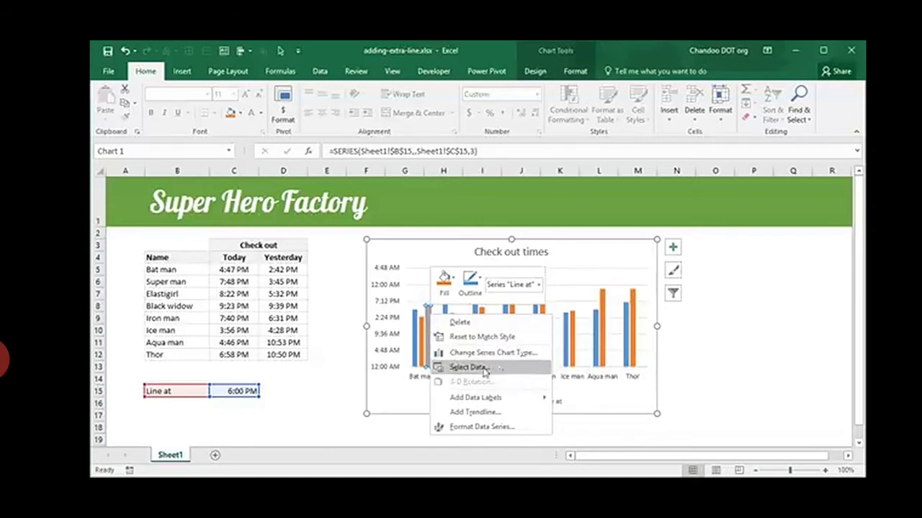
click(470, 354)
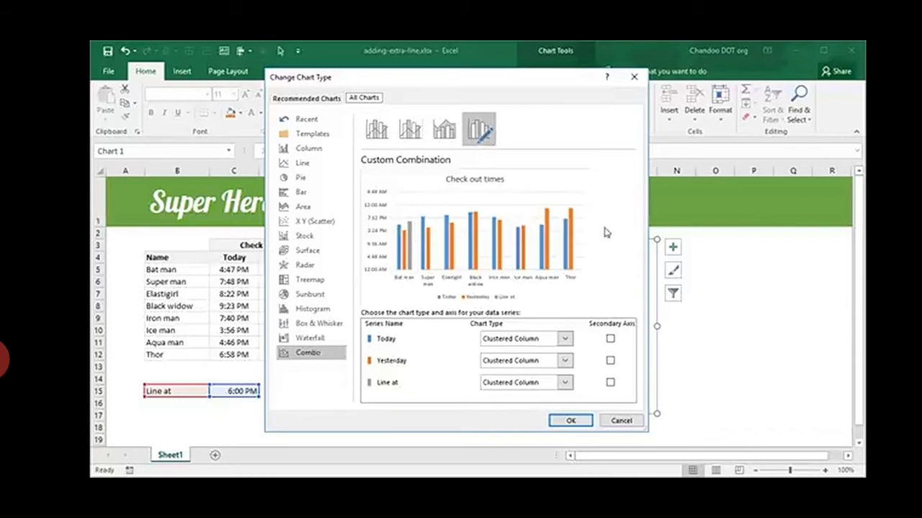
click(565, 383)
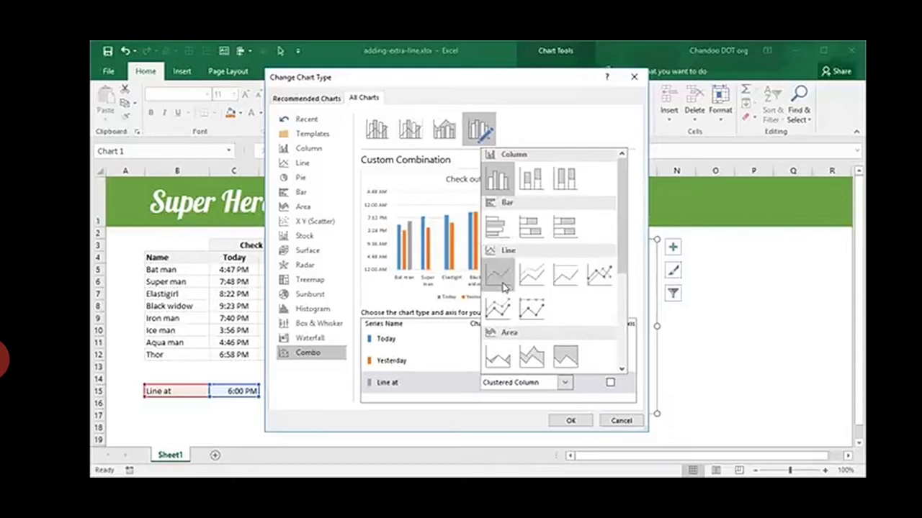
scroll(514, 286, down, 4)
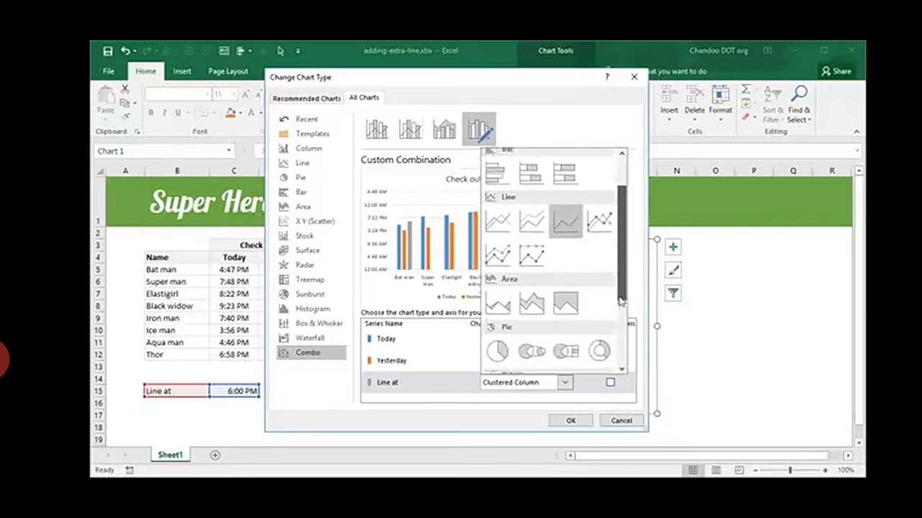
click(497, 306)
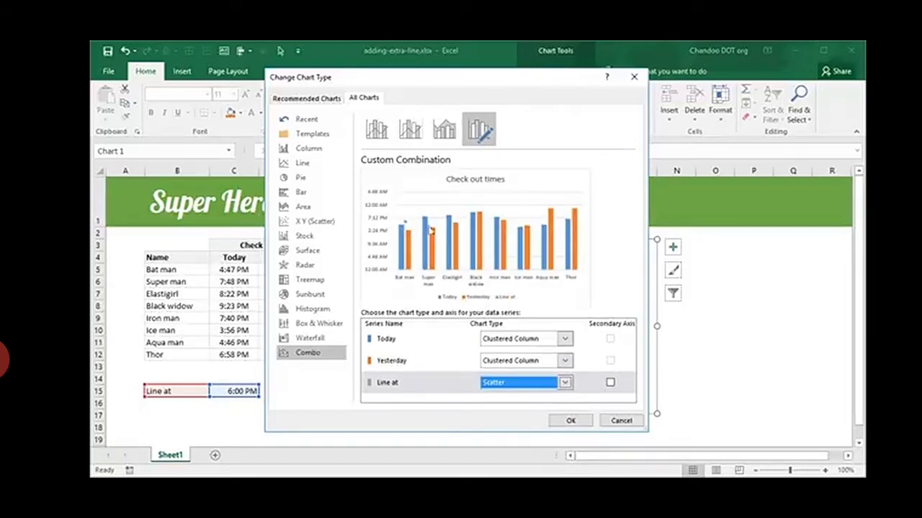
click(574, 423)
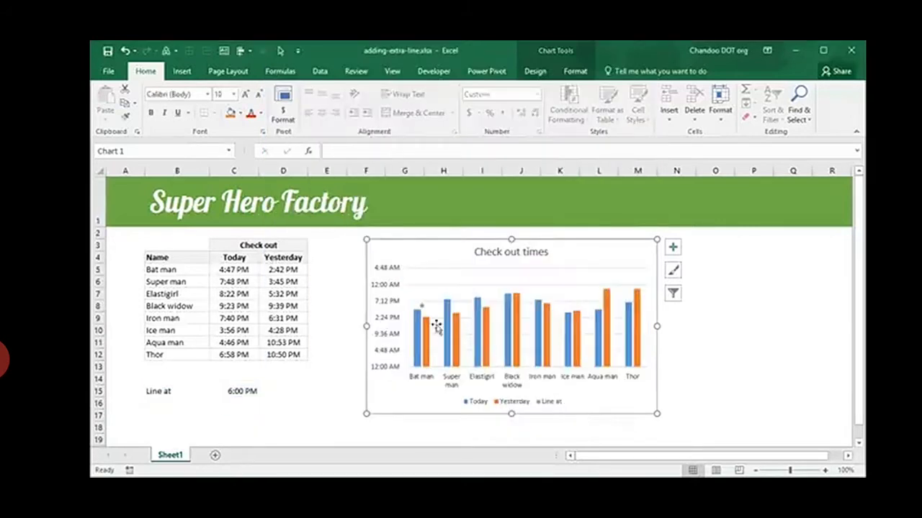
Edit the "Line at" series in the chart's data source and set its X value to 3.
click(422, 306)
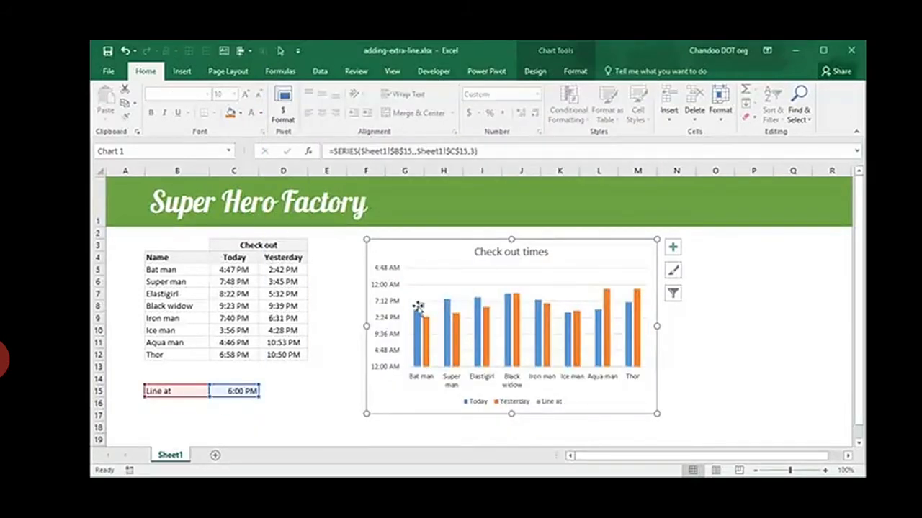
right_click(441, 281)
click(481, 349)
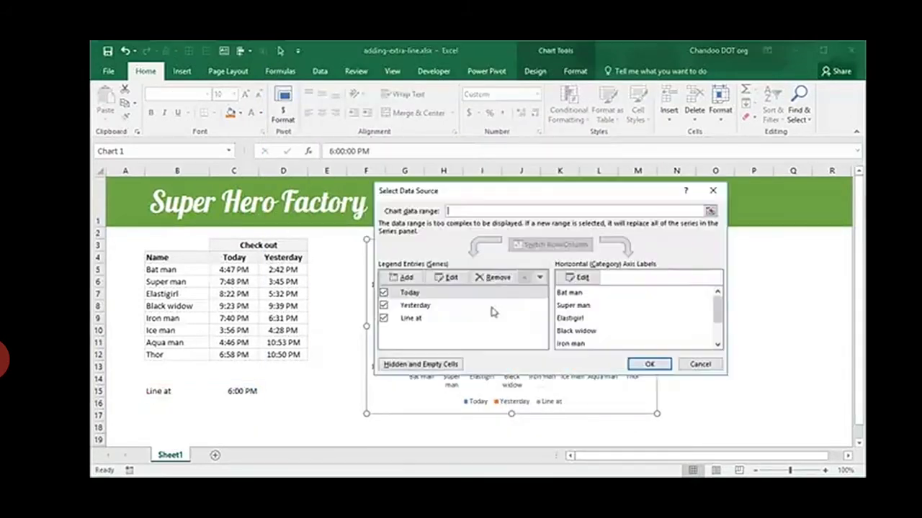
click(411, 318)
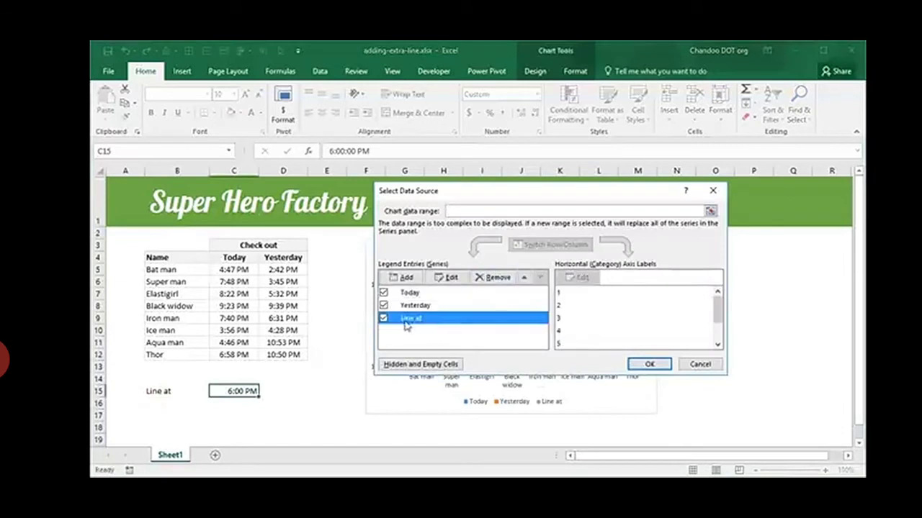
click(448, 278)
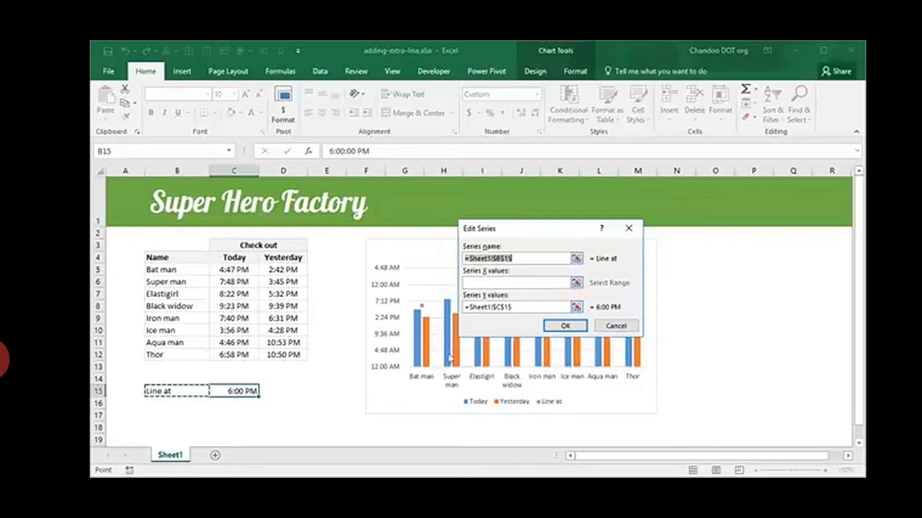
click(489, 282)
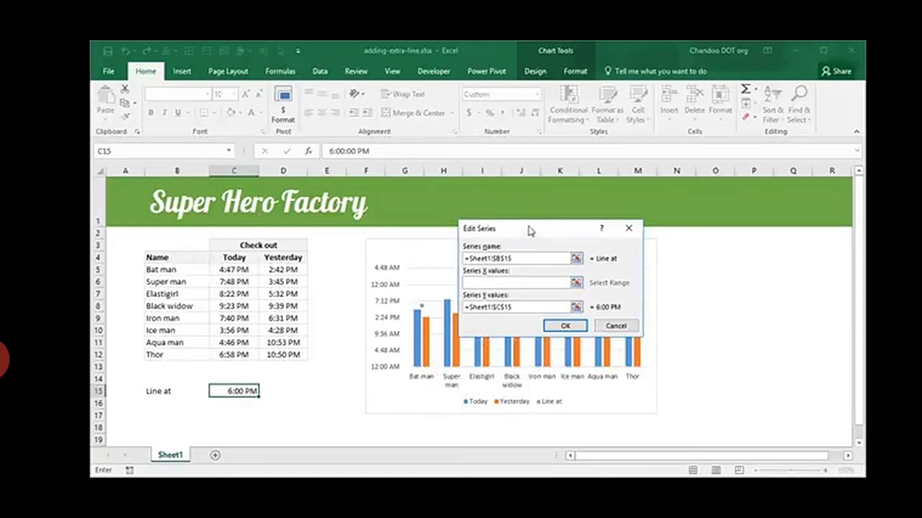
mouse_move(529, 231)
mouse_down()
mouse_move(414, 238)
mouse_move(448, 204)
mouse_move(540, 219)
mouse_up()
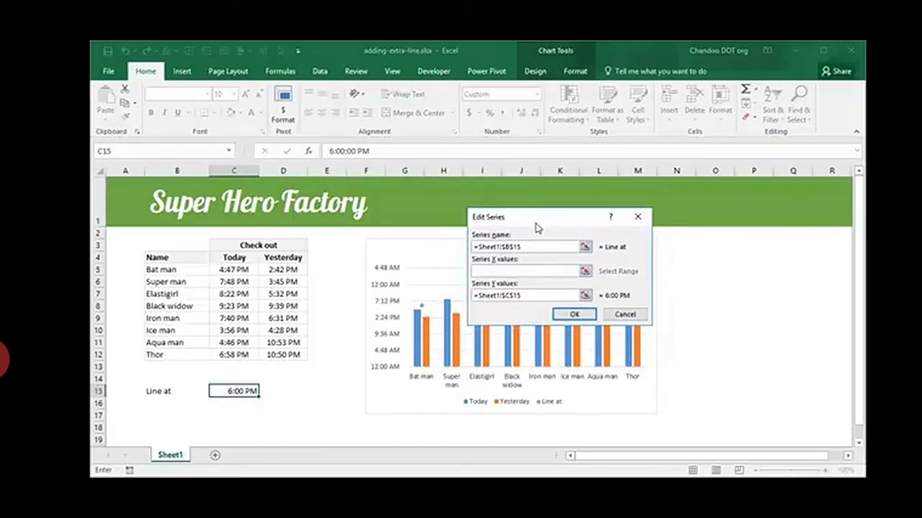
click(576, 315)
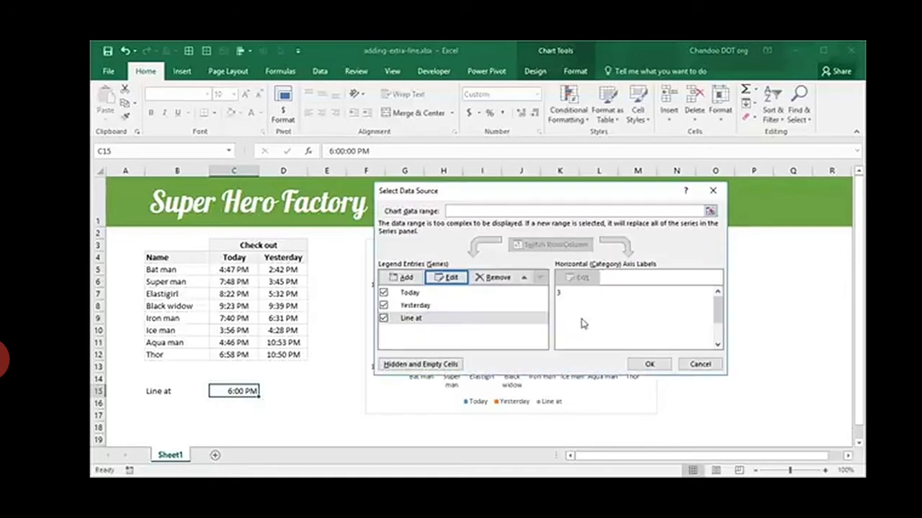
click(648, 363)
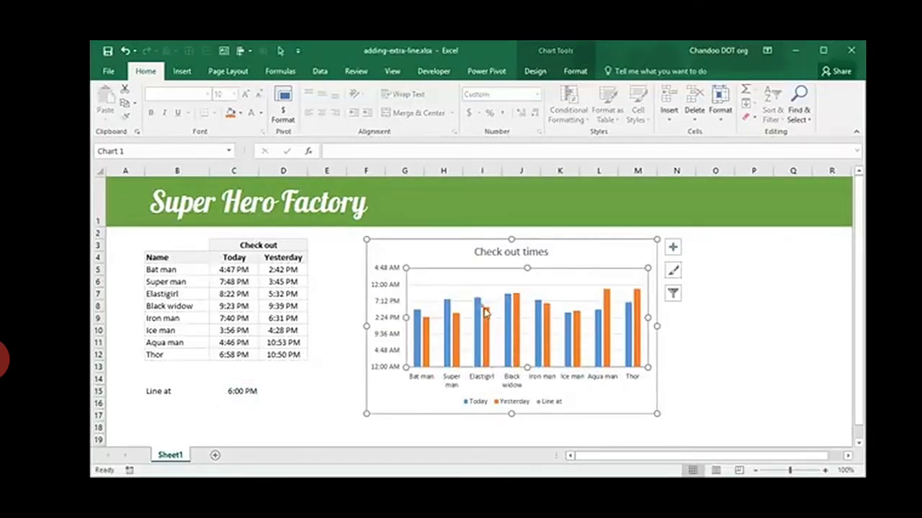
Add error bars to the "Line at" scatter point in the Check out times chart.
mouse_move(482, 311)
click(484, 305)
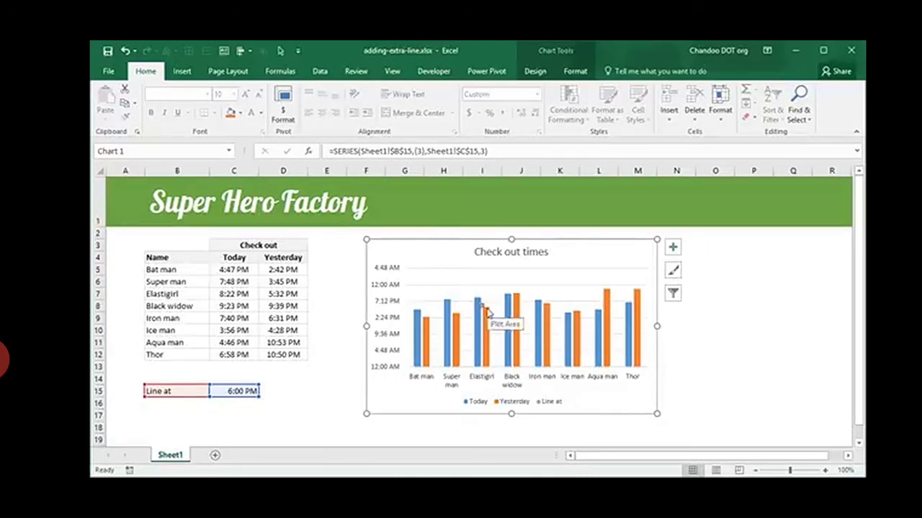
mouse_move(485, 309)
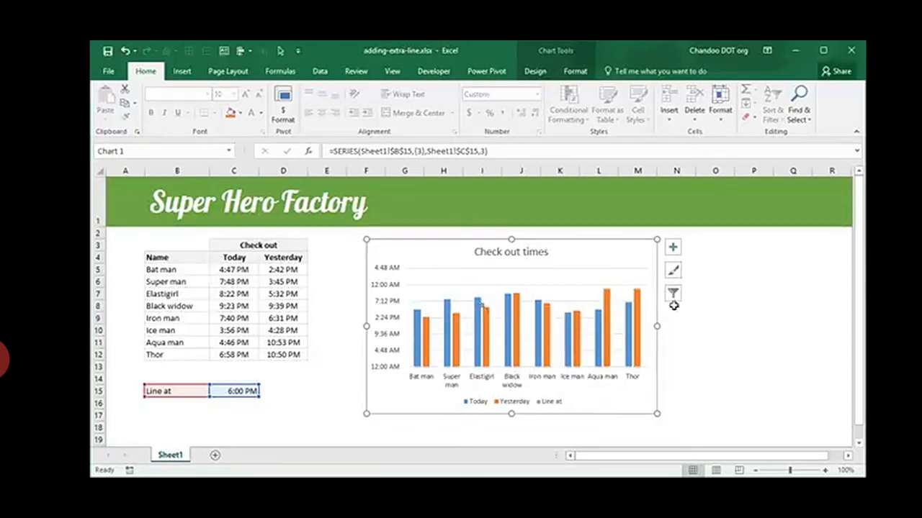
click(672, 247)
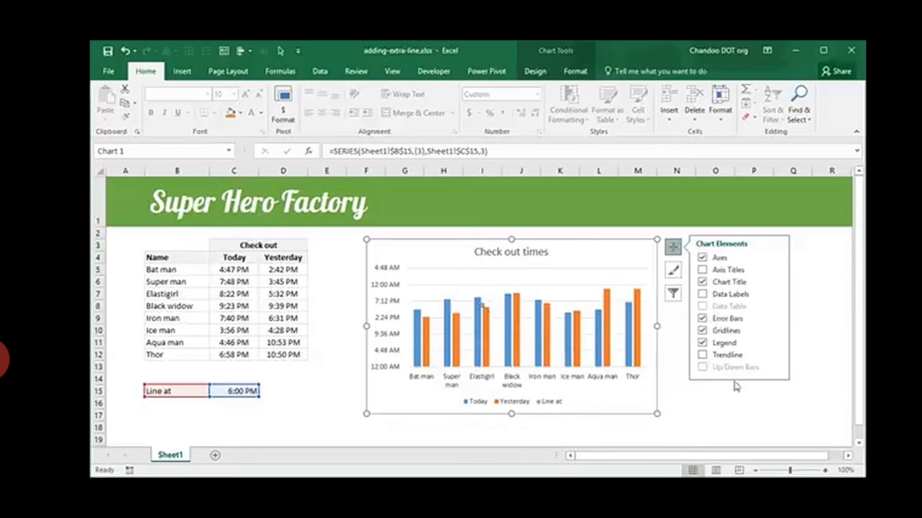
click(718, 418)
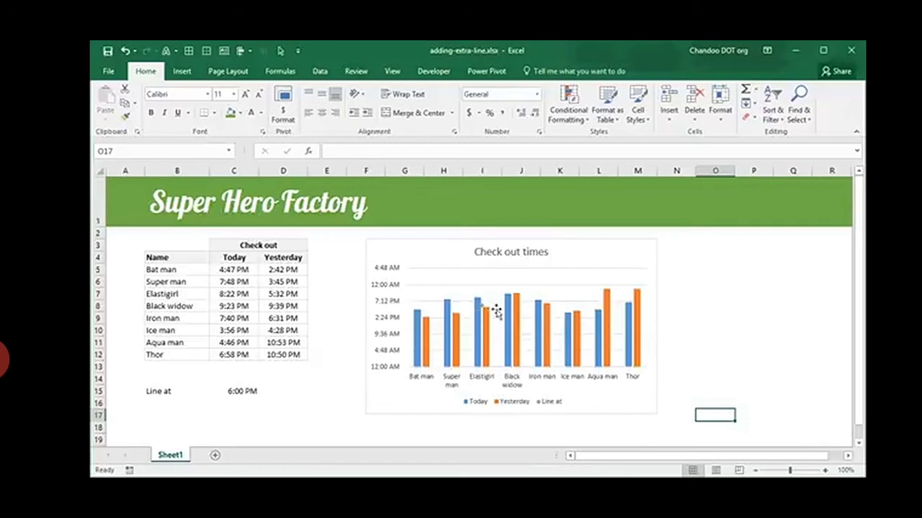
Delete the vertical (Y) error bars of the "Line at" series in the Check out times chart.
click(481, 311)
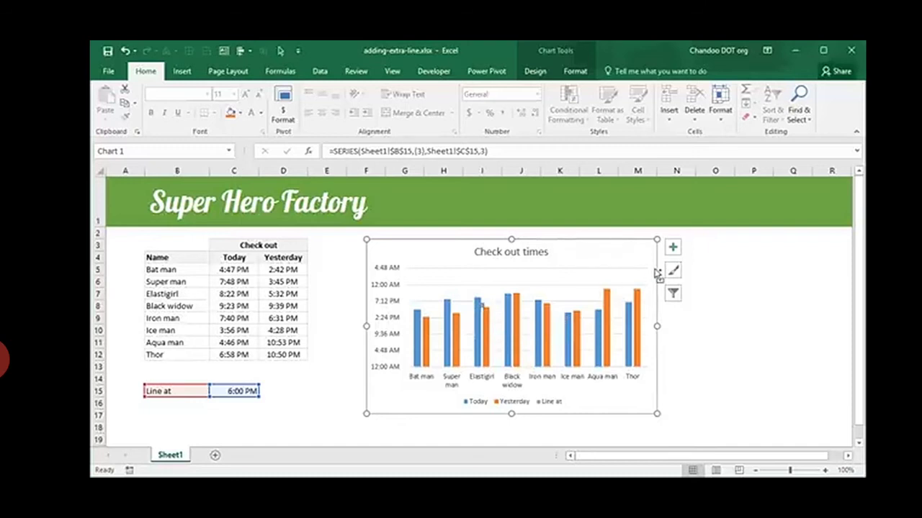
key(ctrl+1)
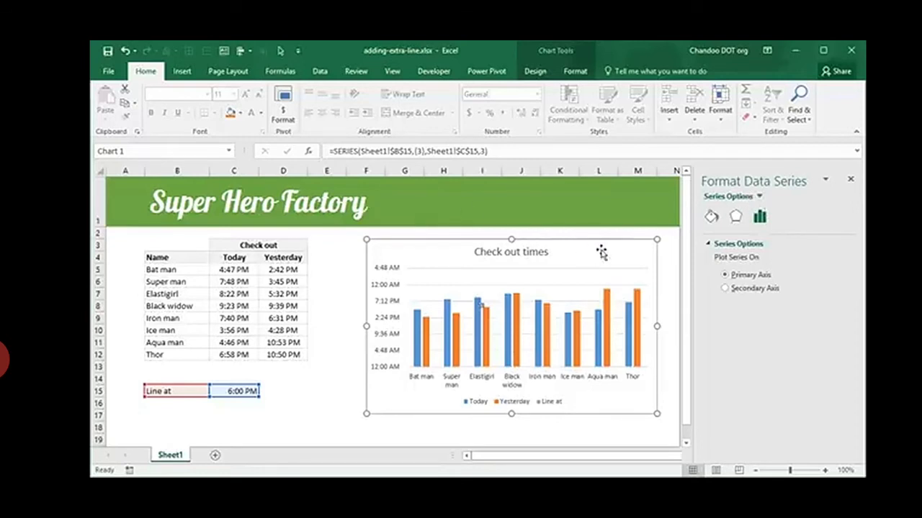
click(759, 196)
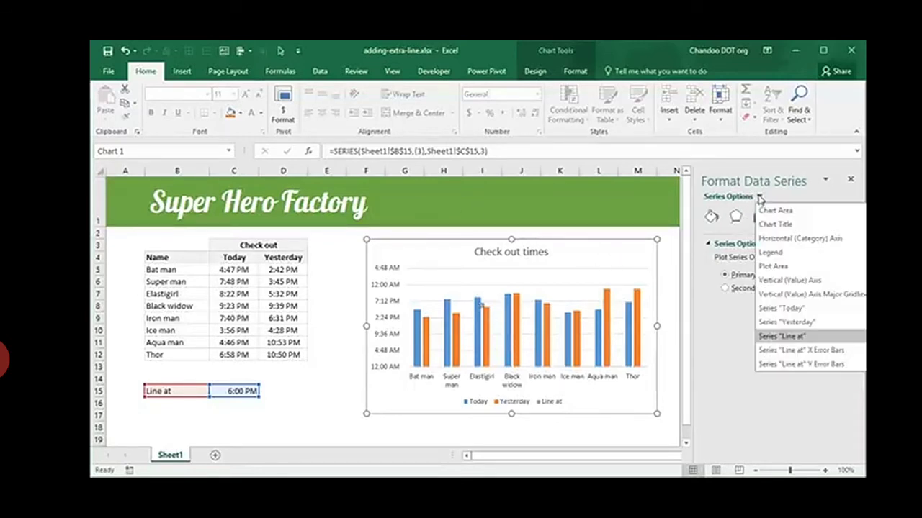
click(768, 365)
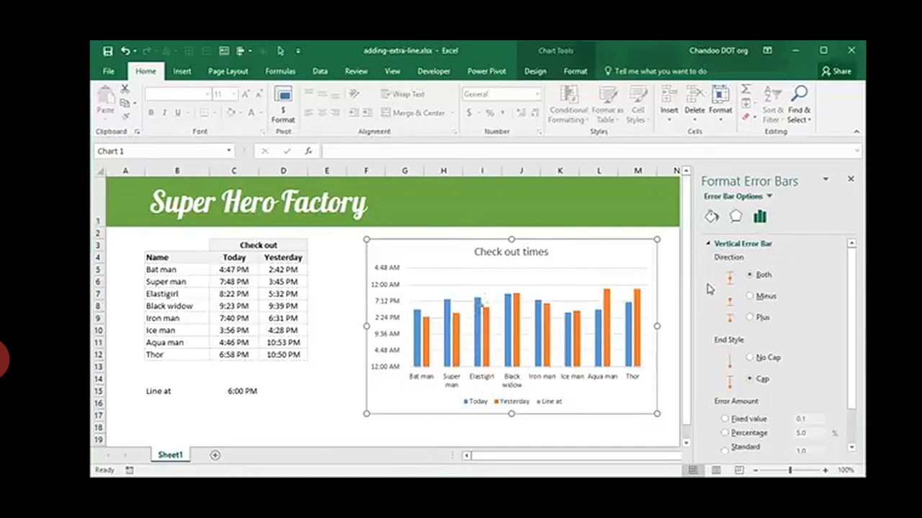
key(Delete)
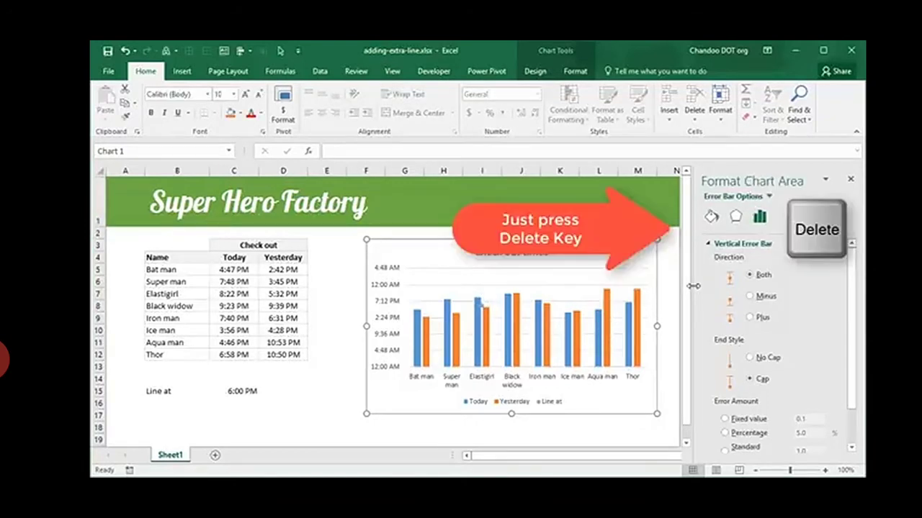
Set the error amount of the "Line at" series' horizontal (X) error bars to a percentage of 100%.
click(754, 197)
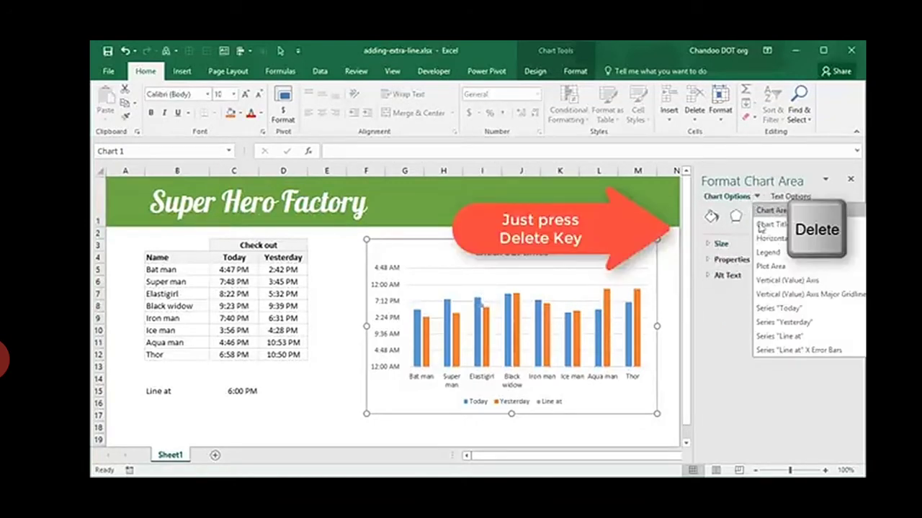
click(775, 350)
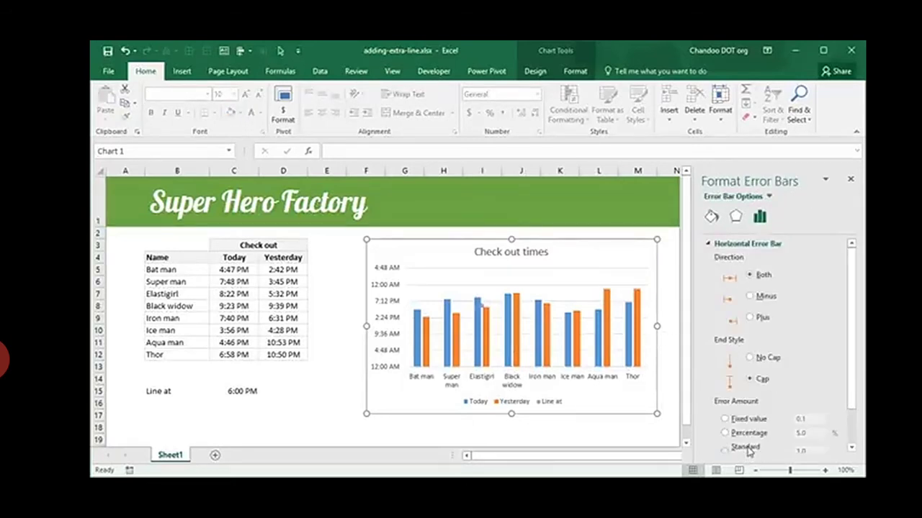
drag(849, 391, 852, 432)
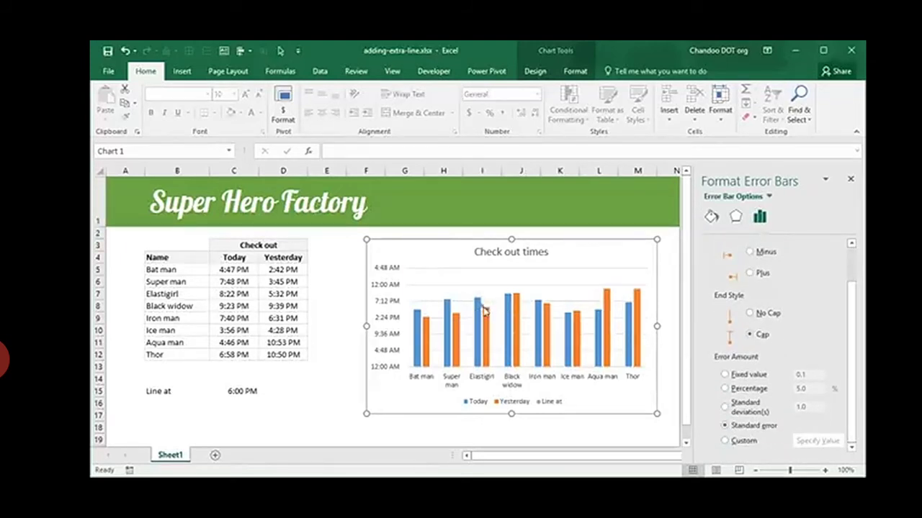
click(749, 390)
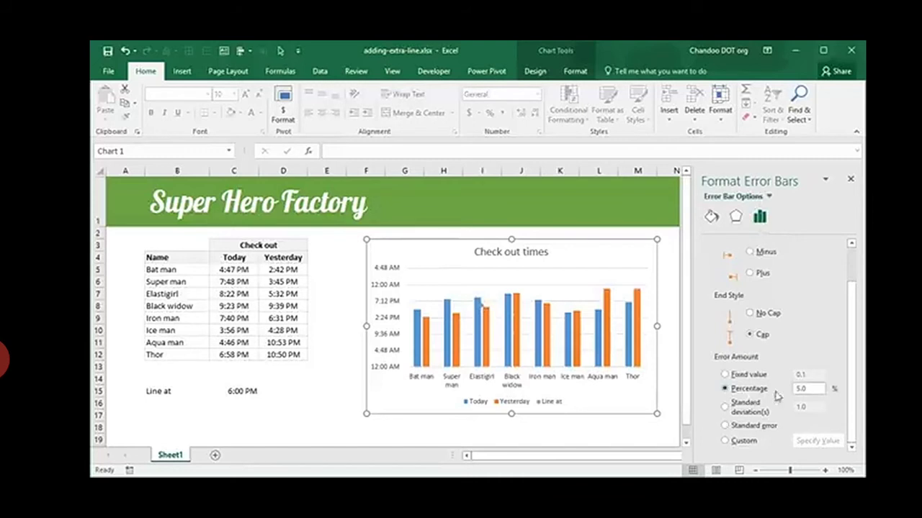
drag(815, 390, 783, 393)
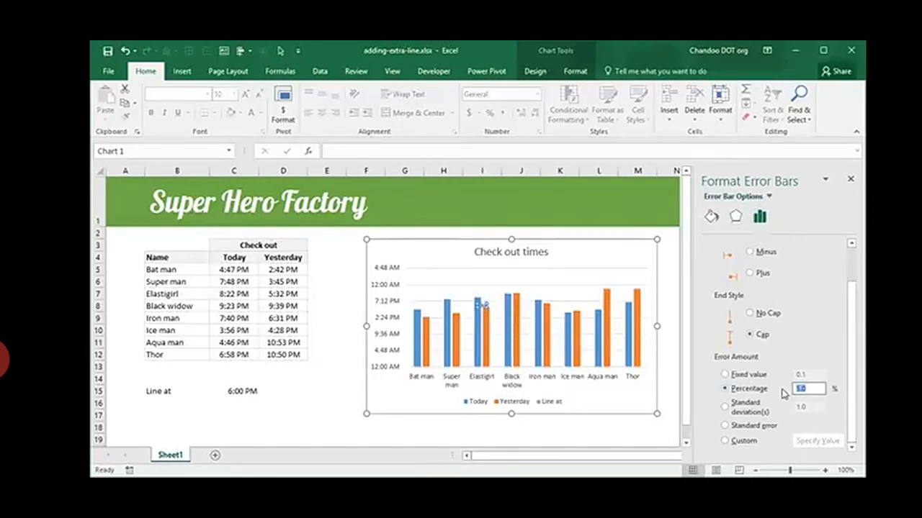
key(Return)
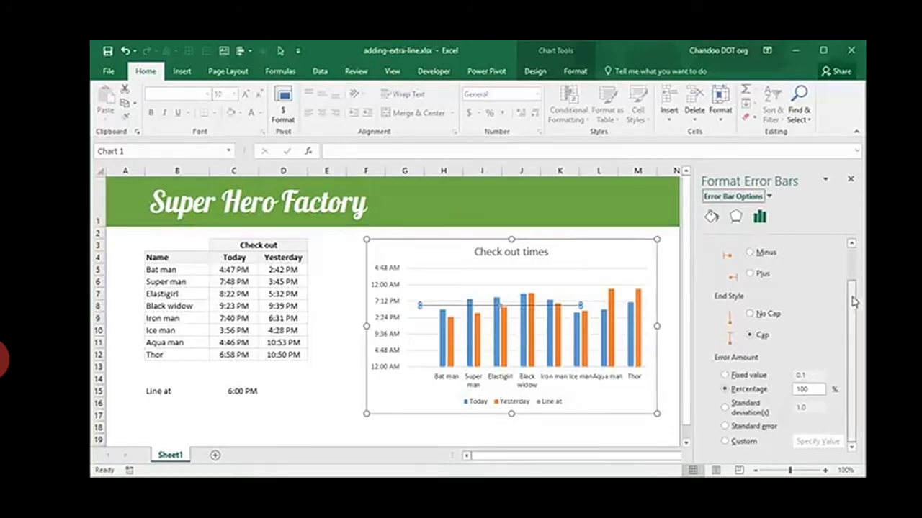
Set the horizontal error bar's direction to Plus and its end style to No Cap.
drag(854, 300, 854, 273)
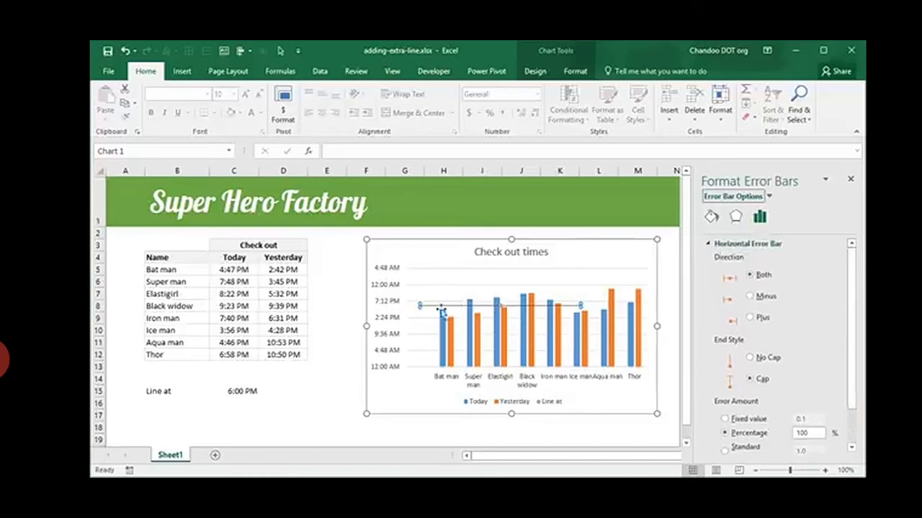
click(758, 317)
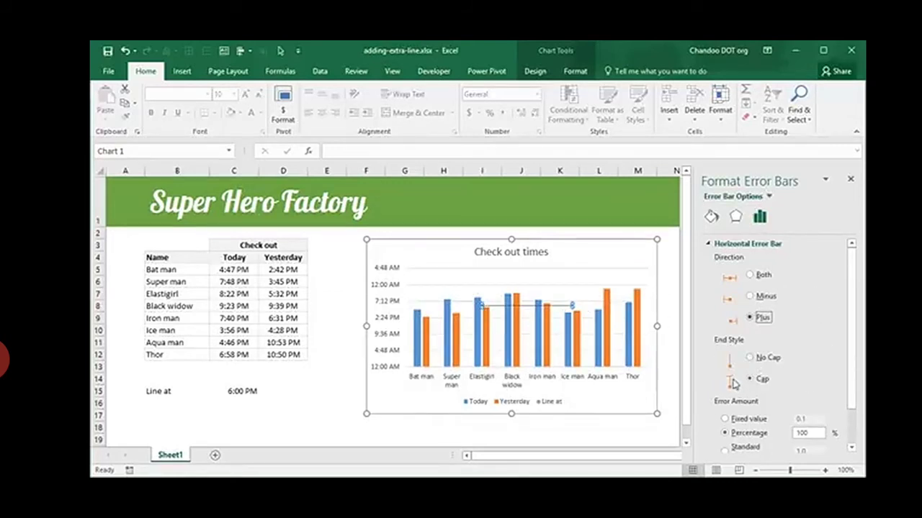
click(575, 428)
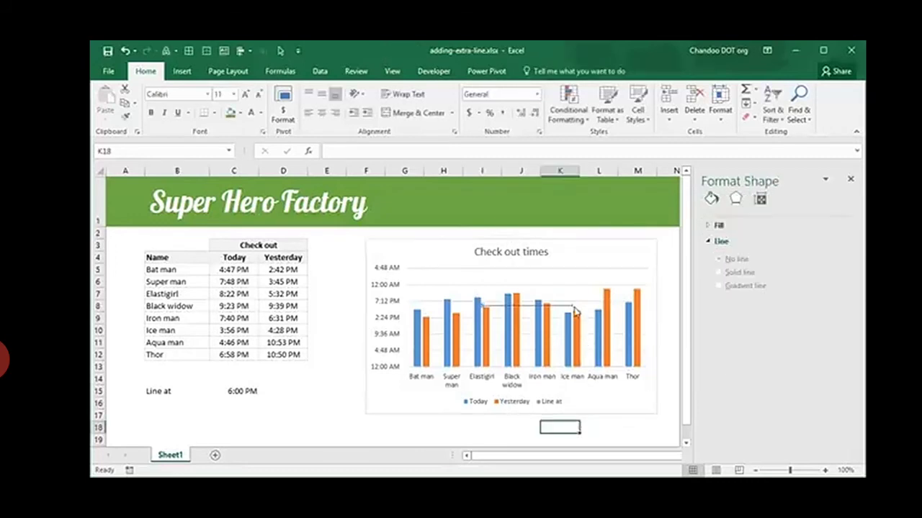
click(489, 306)
click(750, 357)
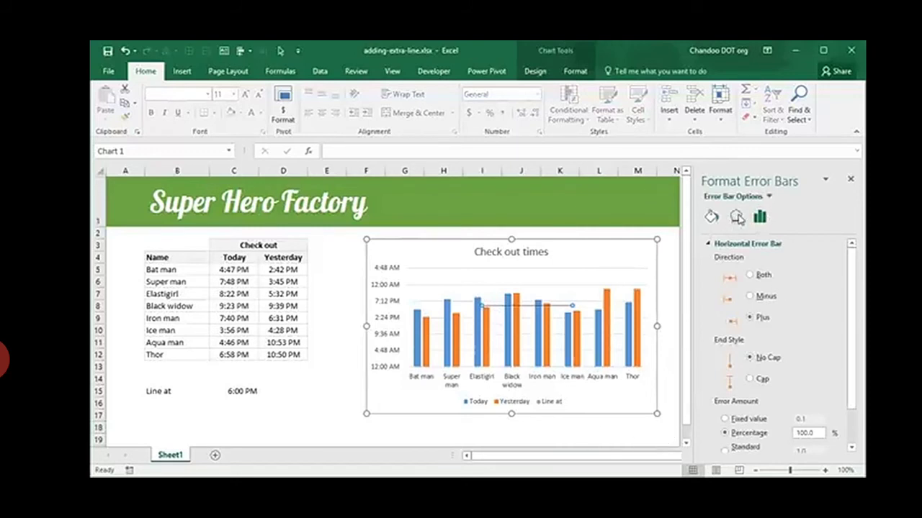
Format the horizontal error bar as a solid dark grey line with a width of 1.75 pt.
click(713, 218)
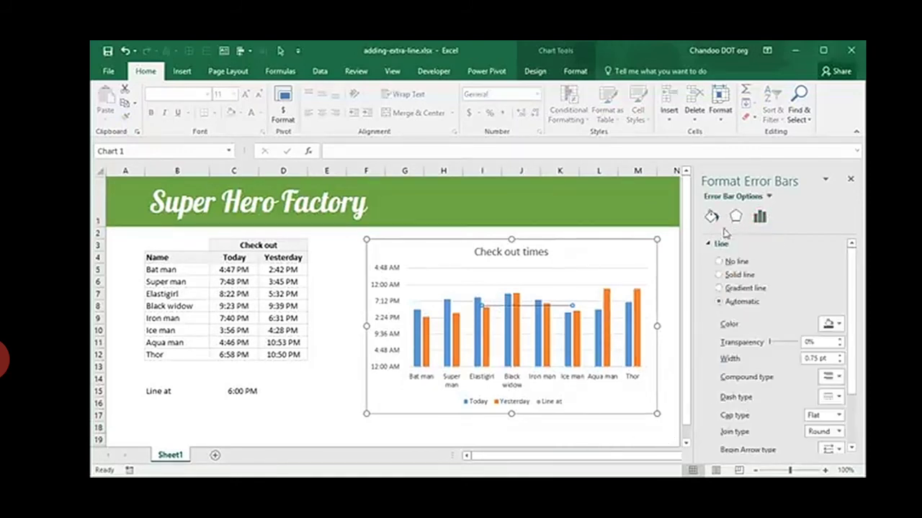
click(838, 325)
click(838, 325)
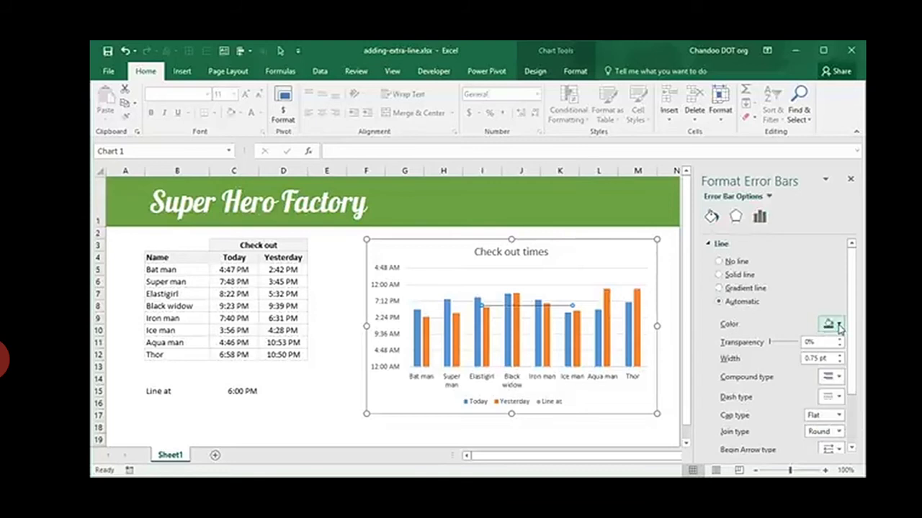
click(838, 324)
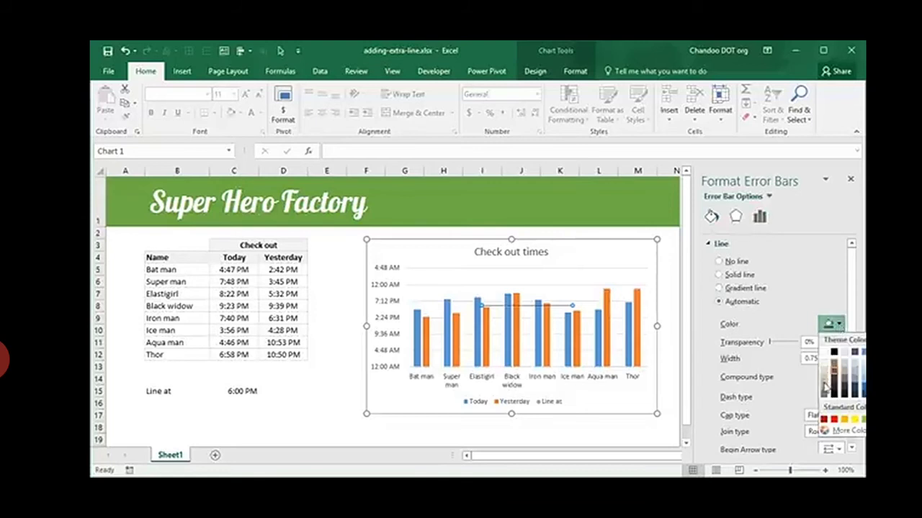
click(835, 368)
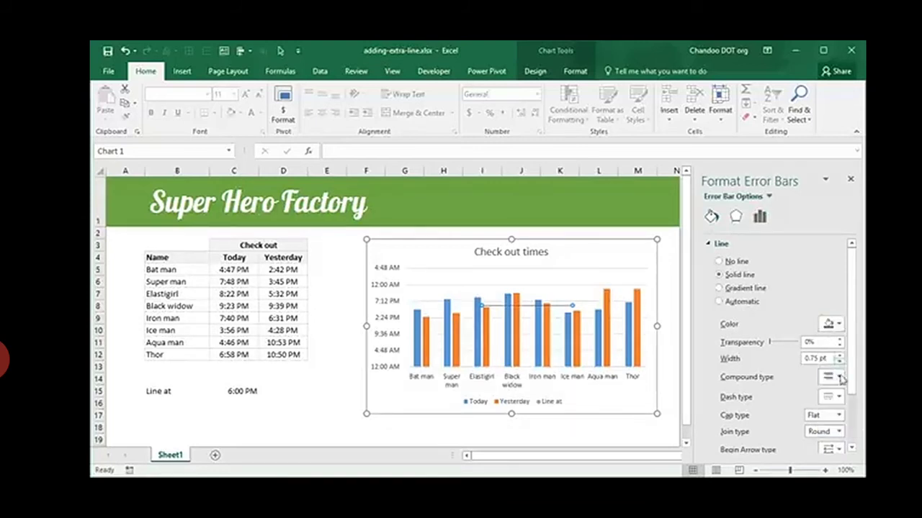
click(839, 355)
click(840, 356)
click(839, 356)
click(839, 356)
Try a lighter grey for the error bar line and switch back to the dark grey.
click(832, 324)
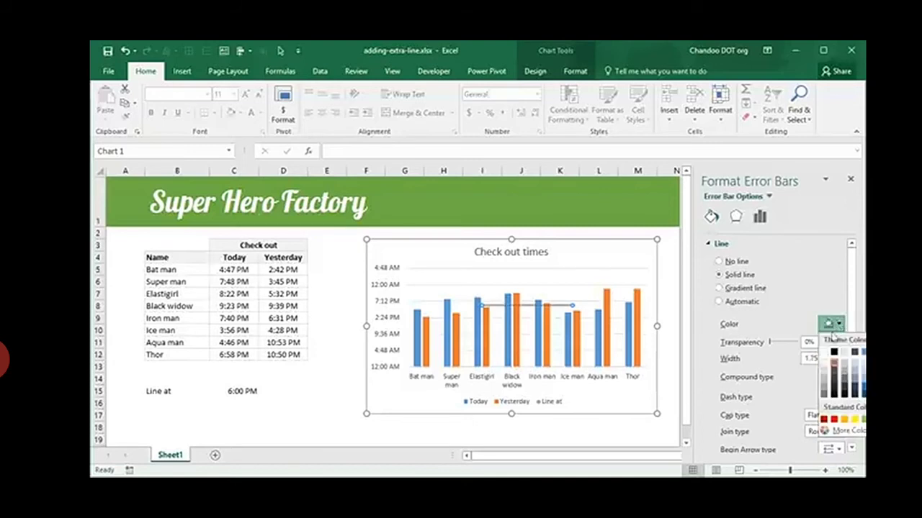
click(824, 385)
click(831, 324)
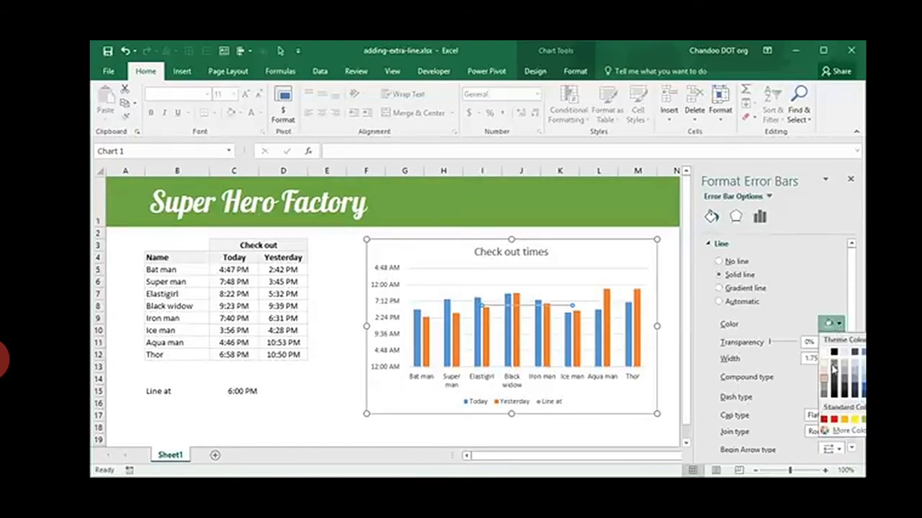
click(833, 369)
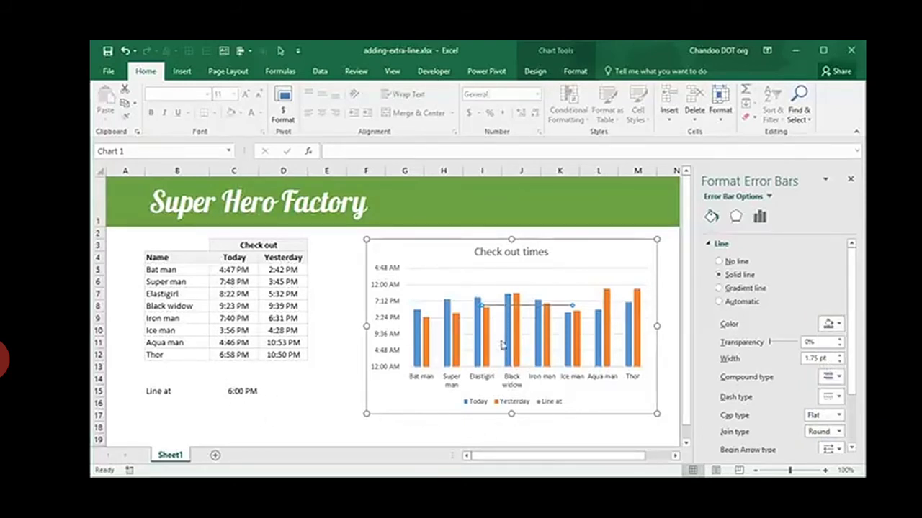
Edit the "Line at" series in the chart's data source and clear its X value, leaving it blank.
click(467, 310)
click(492, 310)
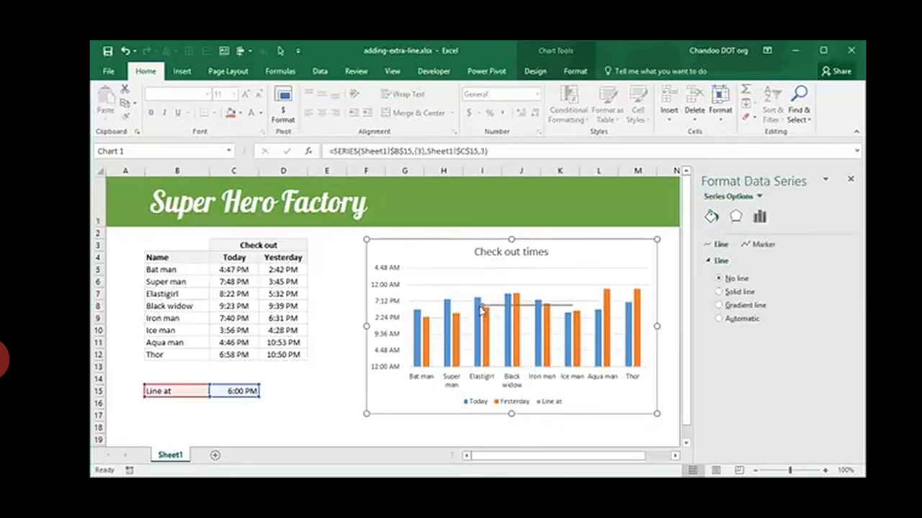
right_click(473, 278)
click(508, 343)
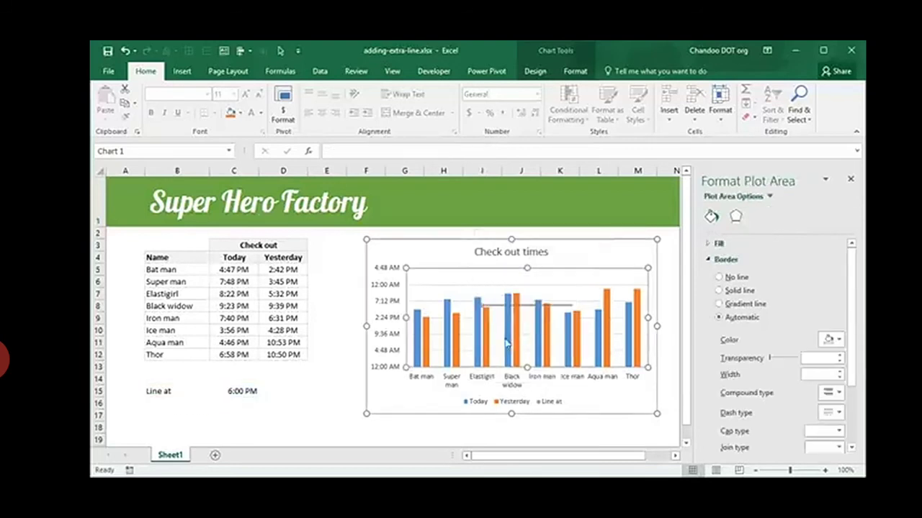
click(409, 319)
click(450, 278)
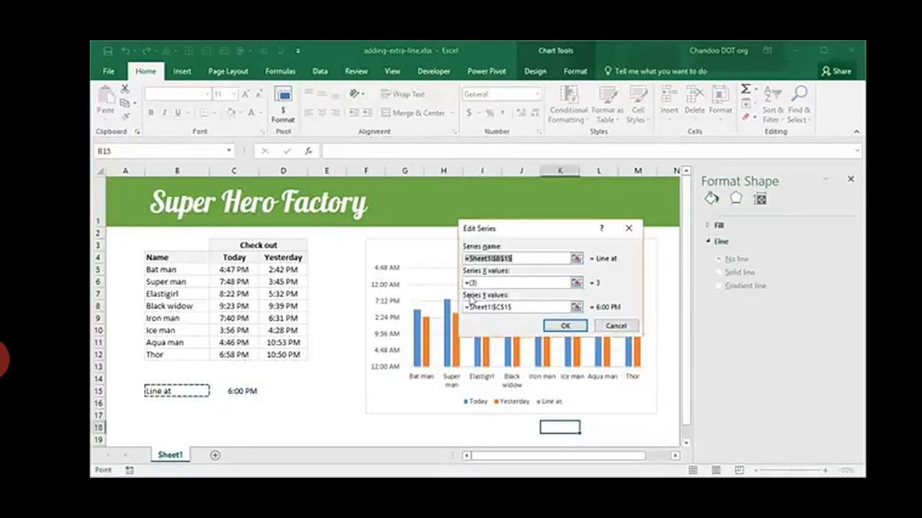
drag(565, 283, 459, 287)
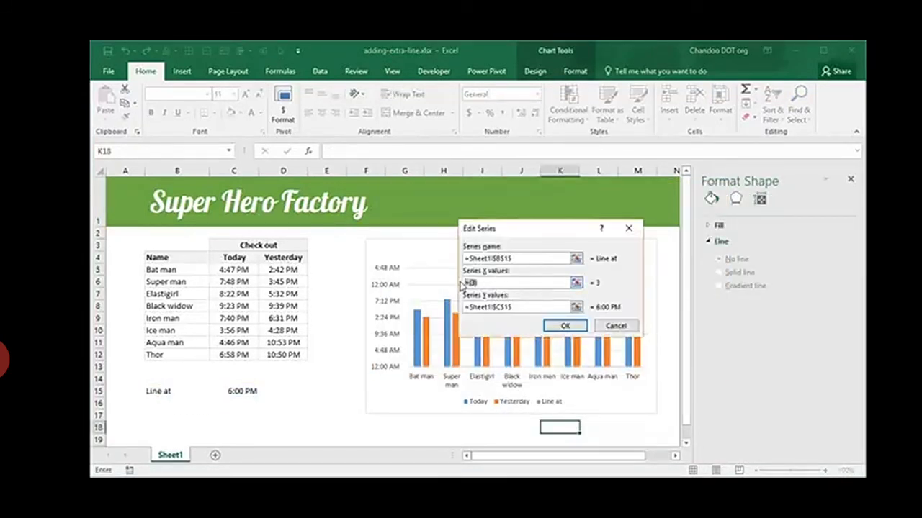
click(565, 325)
click(641, 365)
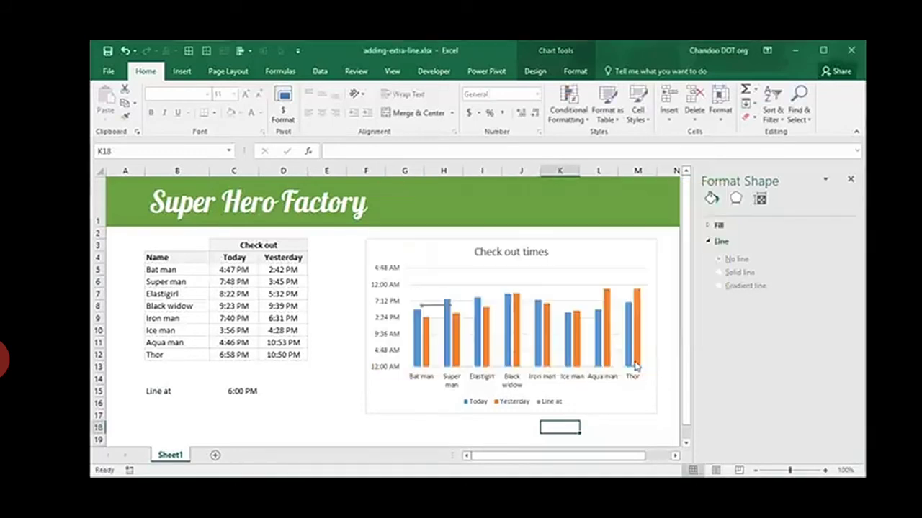
Set the horizontal error bar's error amount to a fixed value of 7, spanning the columns from Bat man to Thor.
click(635, 366)
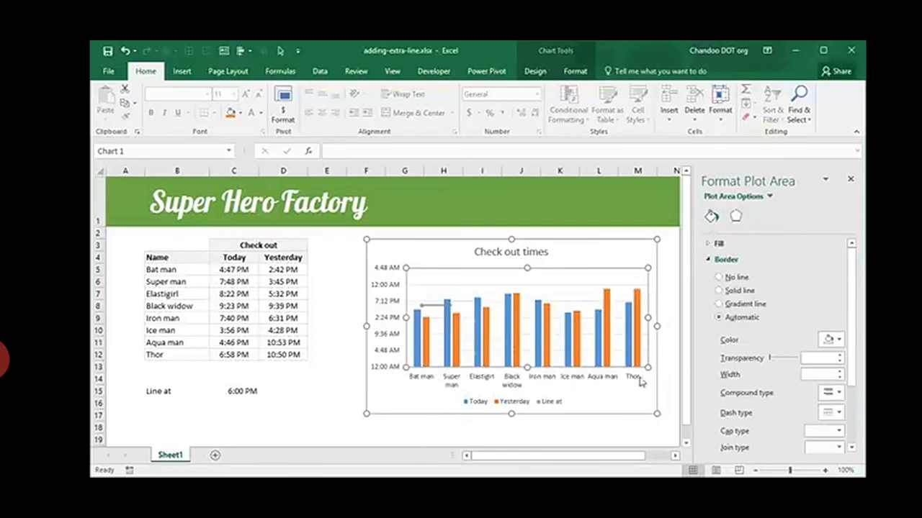
drag(166, 272, 162, 354)
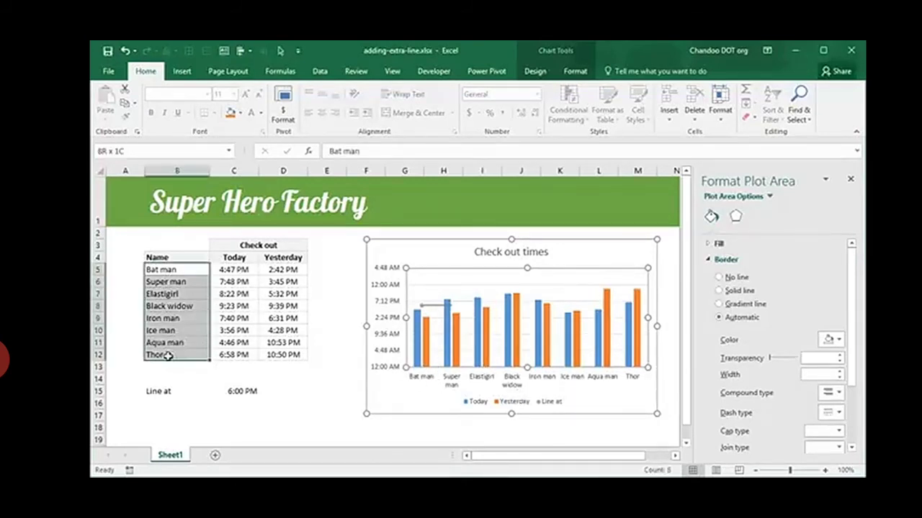
click(431, 306)
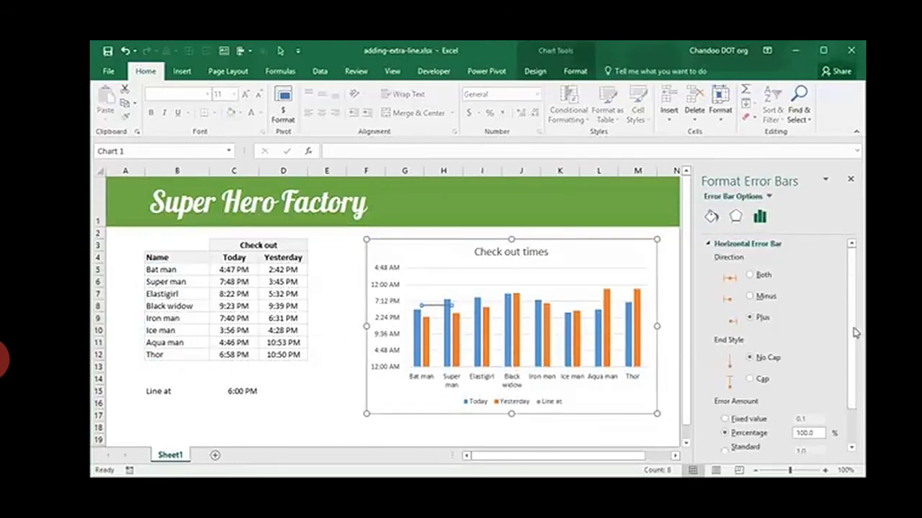
scroll(855, 332, down, 2)
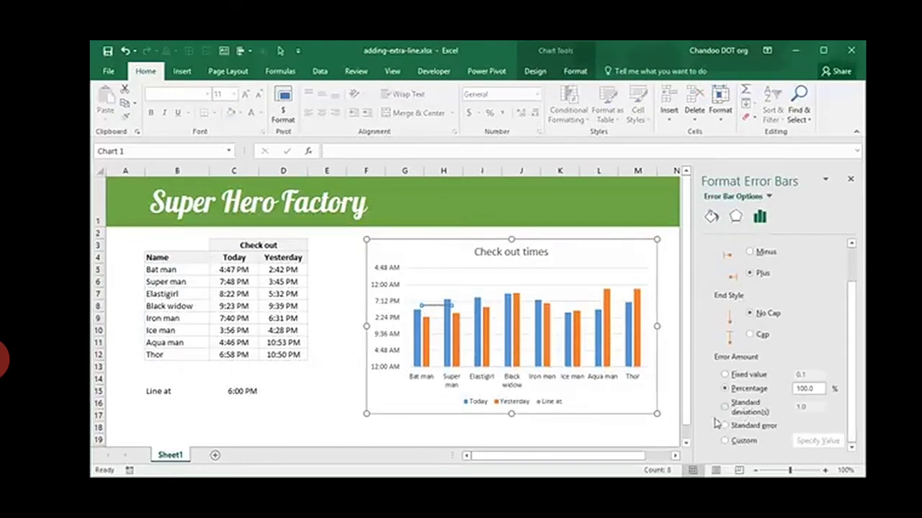
click(750, 375)
drag(810, 375, 775, 377)
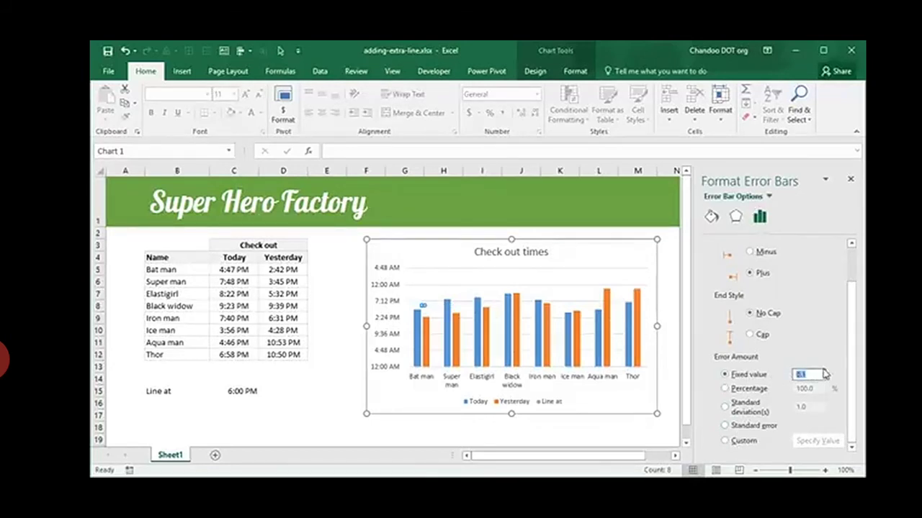
text(8)
key(Return)
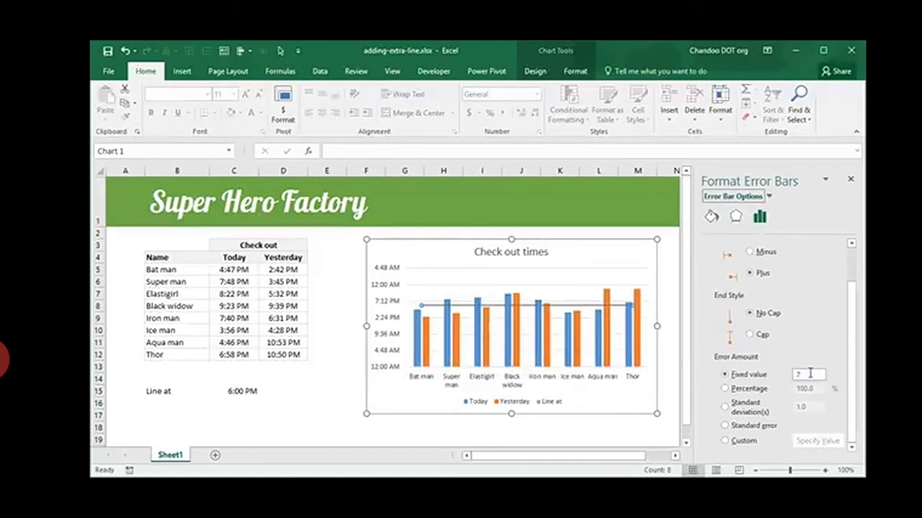
click(609, 430)
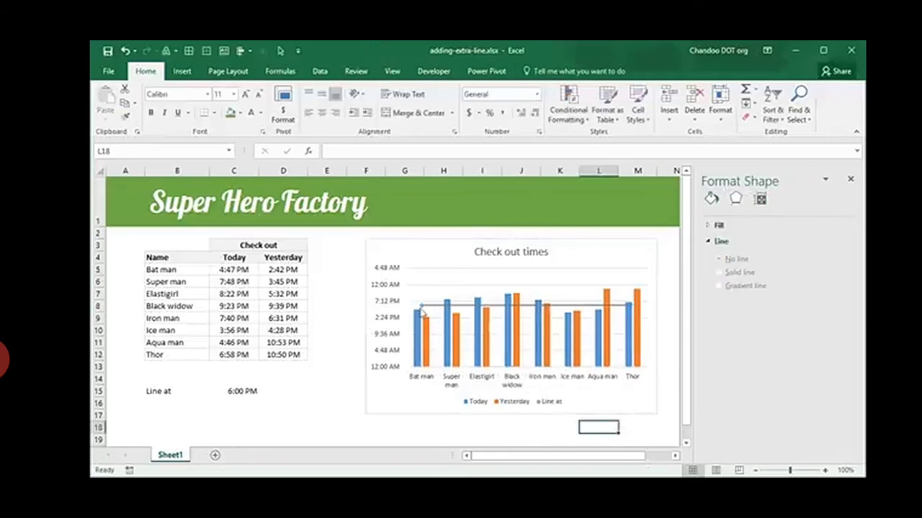
Set the marker of the "Line at" series in the Check out times chart to None.
click(423, 309)
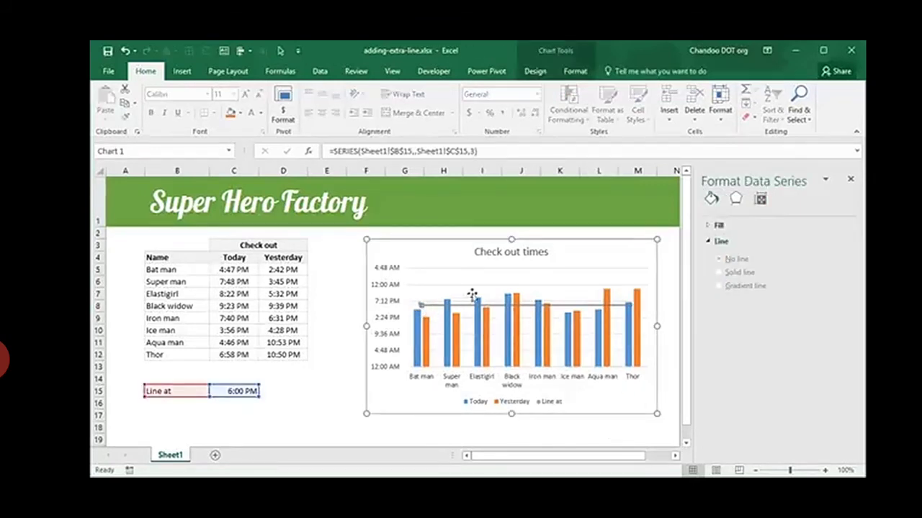
click(712, 218)
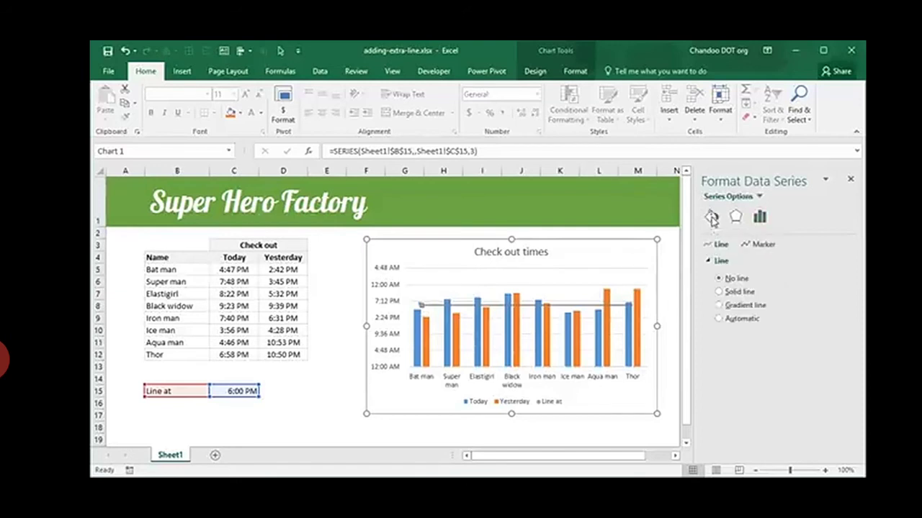
click(765, 246)
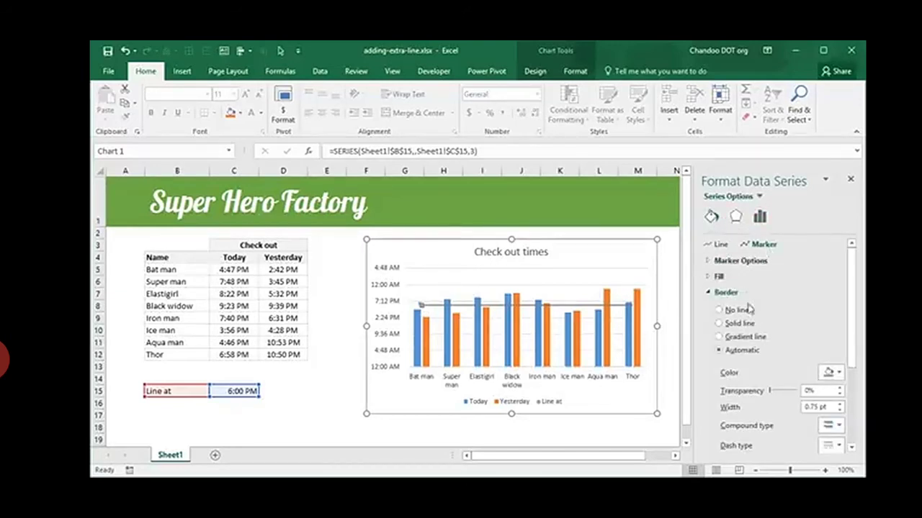
click(735, 262)
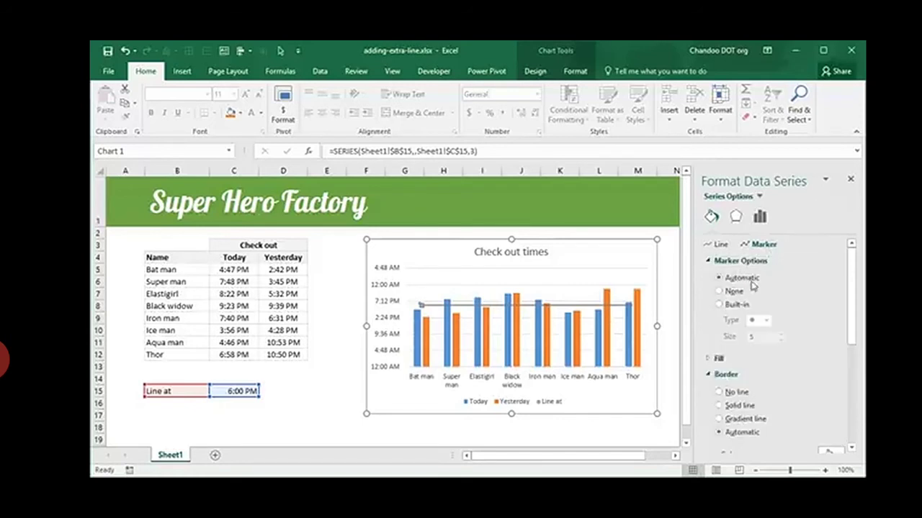
click(573, 431)
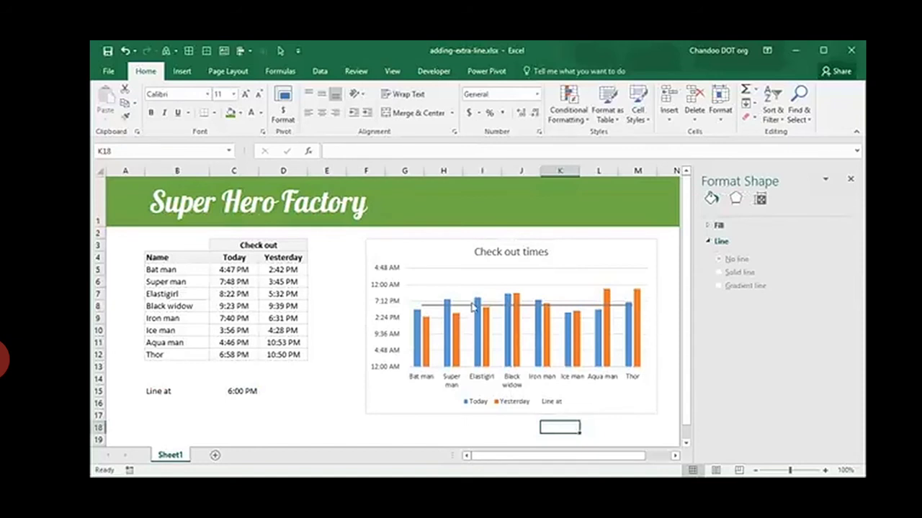
mouse_move(480, 306)
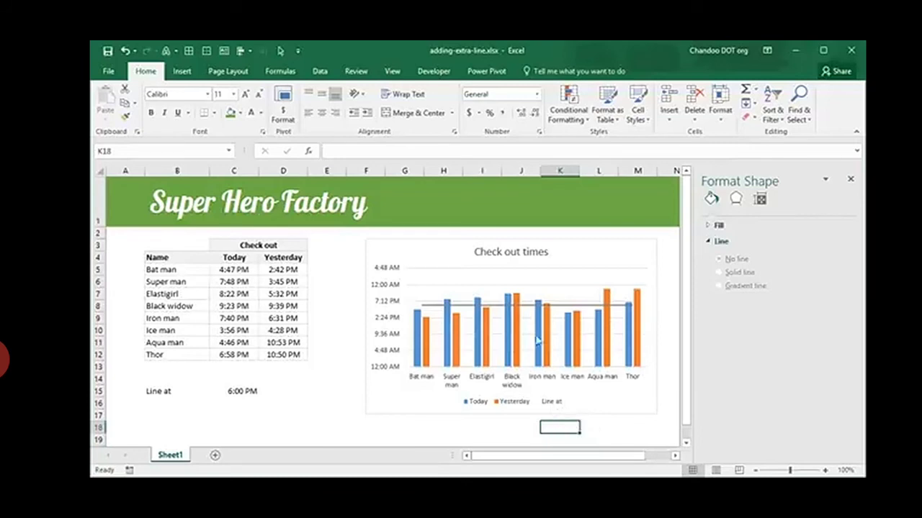
click(549, 406)
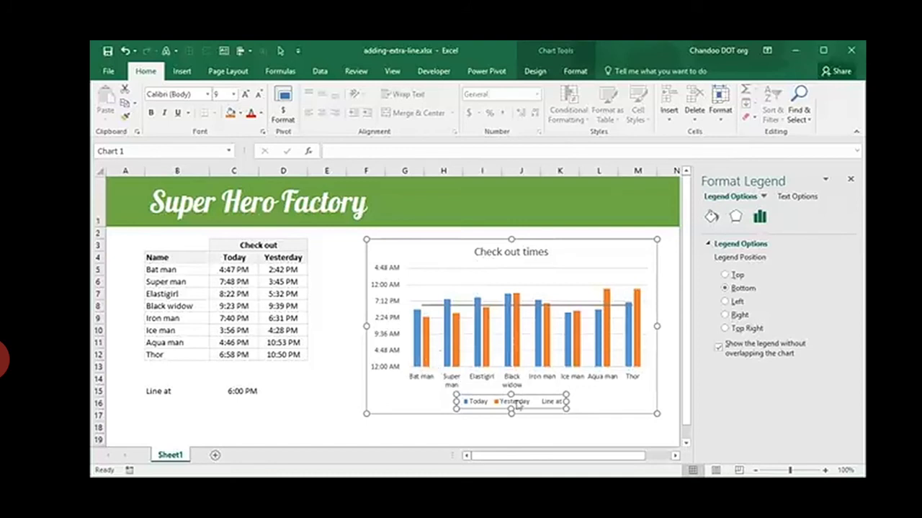
click(554, 408)
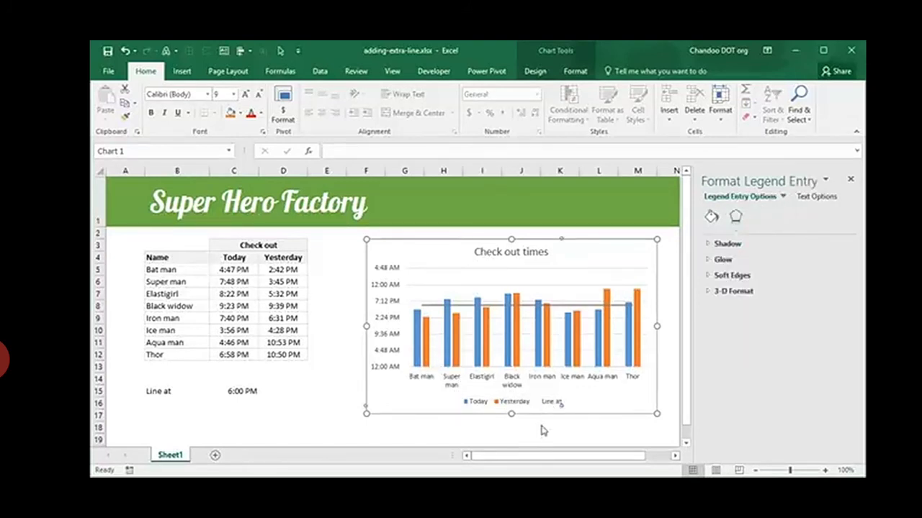
click(540, 430)
click(553, 404)
click(552, 405)
click(550, 427)
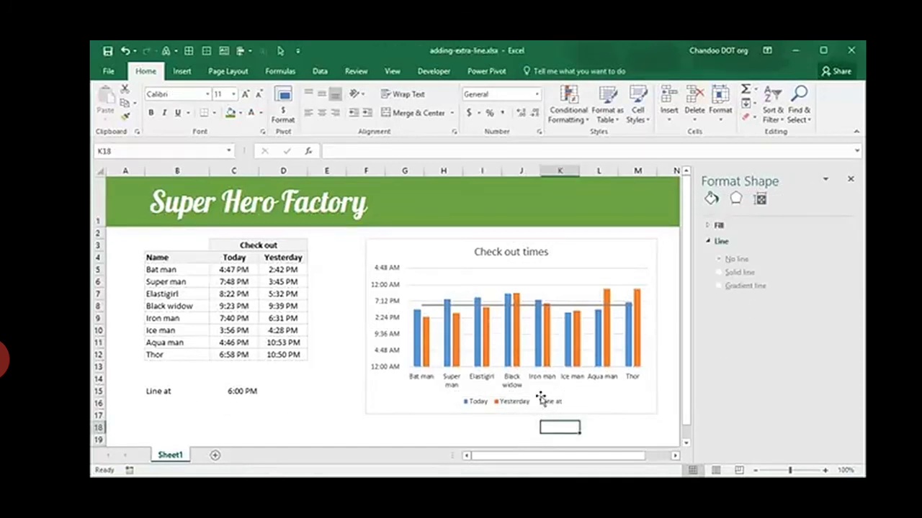
click(537, 403)
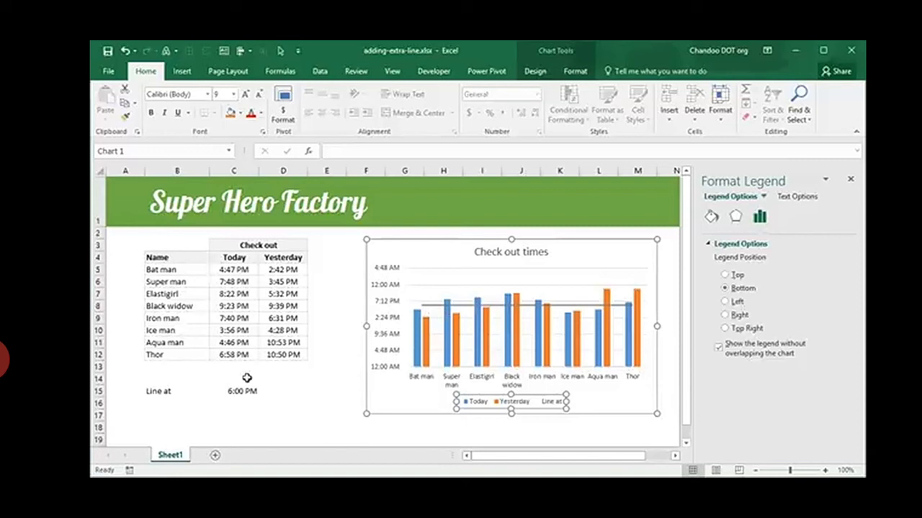
Add a data label to the "Line at" series point at the start of the horizontal line.
click(422, 305)
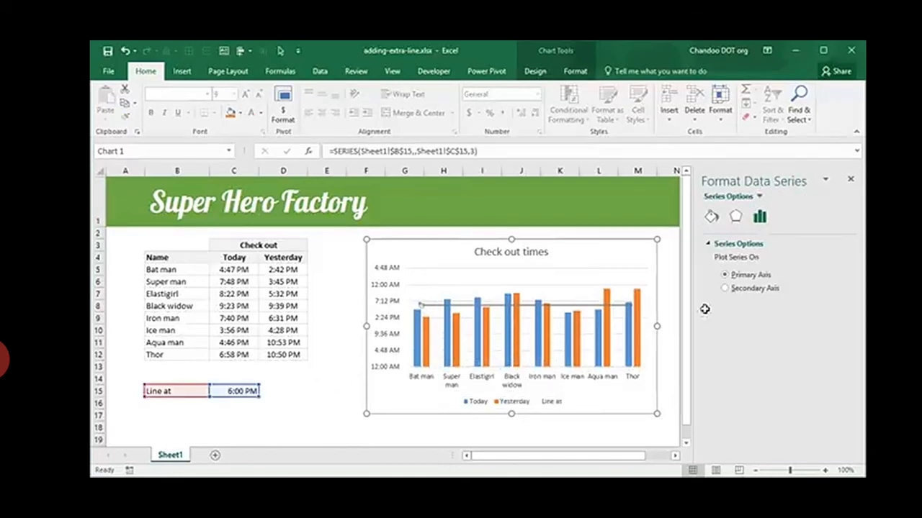
click(560, 441)
drag(605, 455, 633, 458)
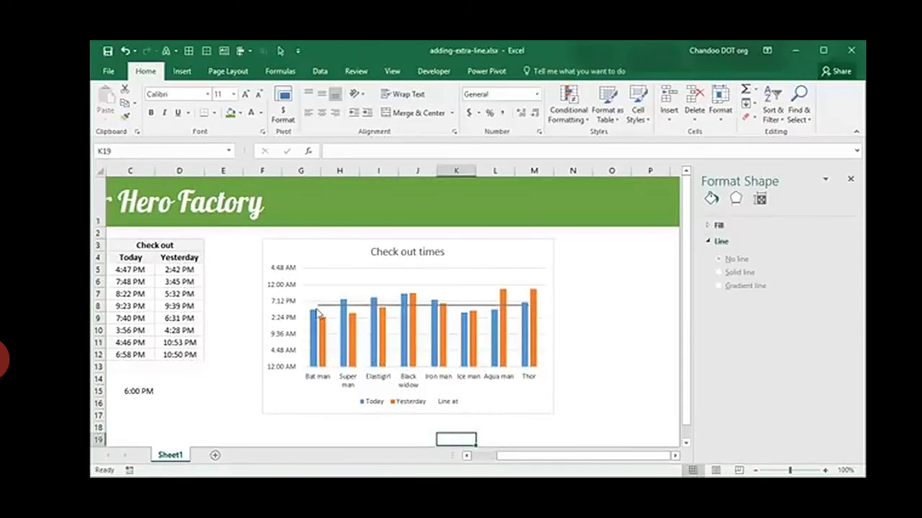
click(316, 306)
click(568, 247)
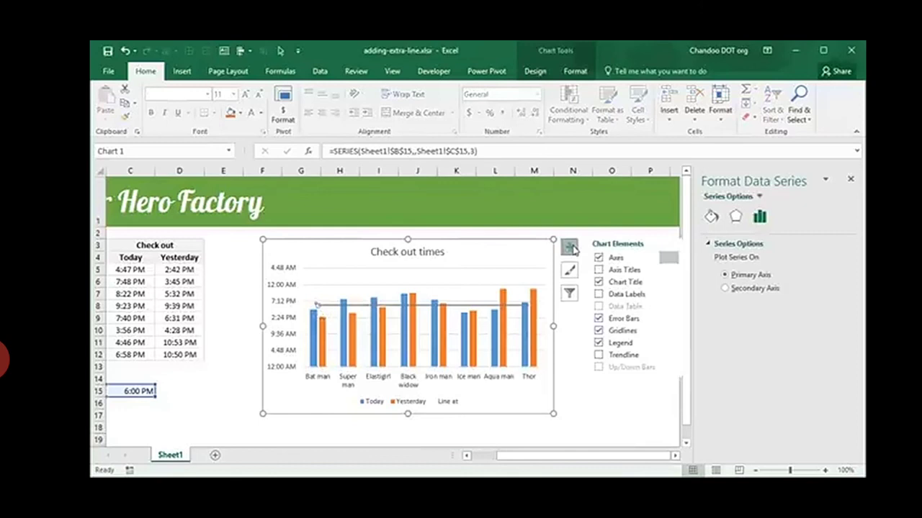
click(598, 294)
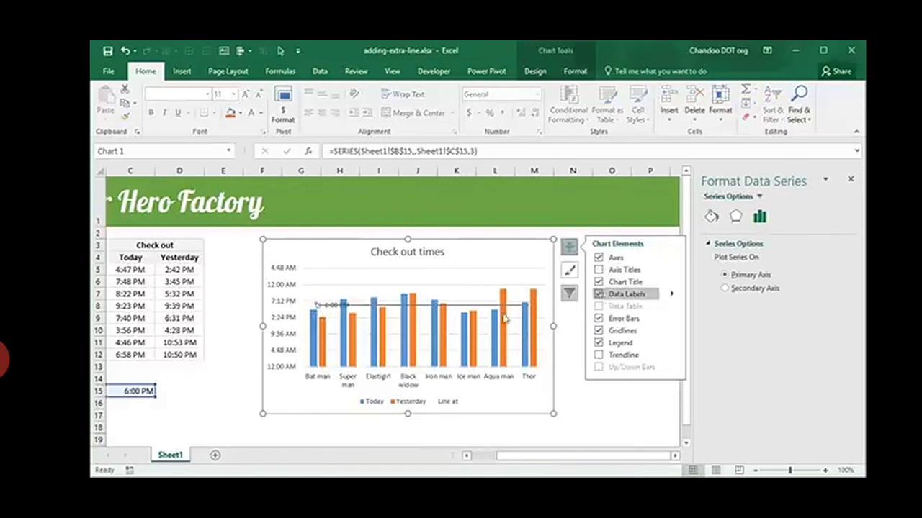
Make the line's data label show the series name instead of the Y value, and position it above the point.
click(344, 307)
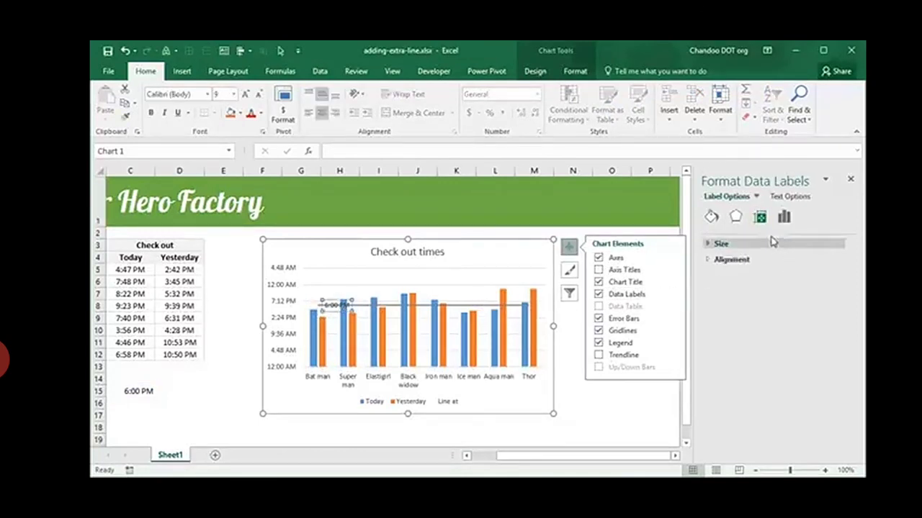
click(783, 217)
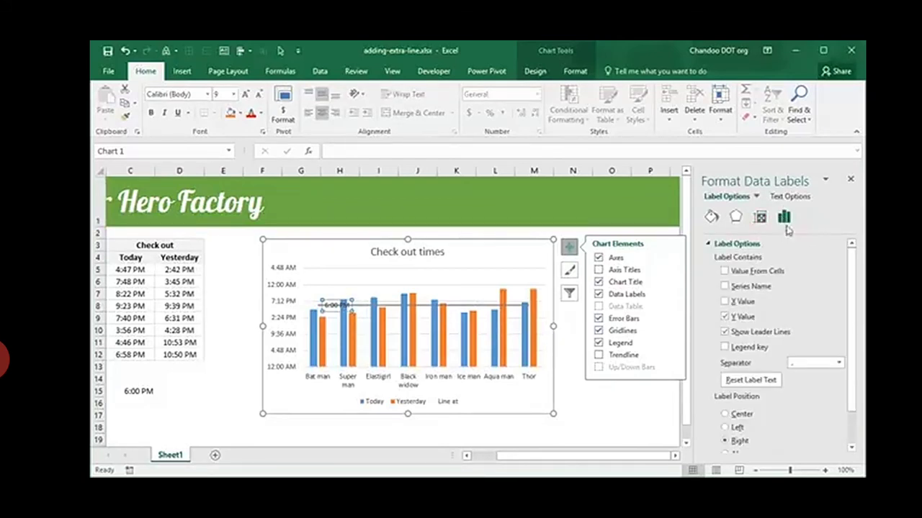
click(748, 288)
click(738, 320)
scroll(748, 443, down, 1)
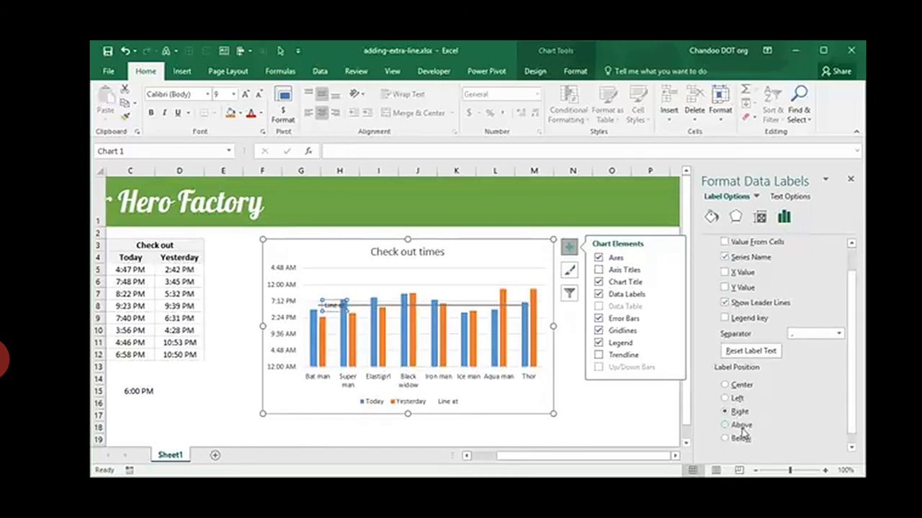
click(742, 426)
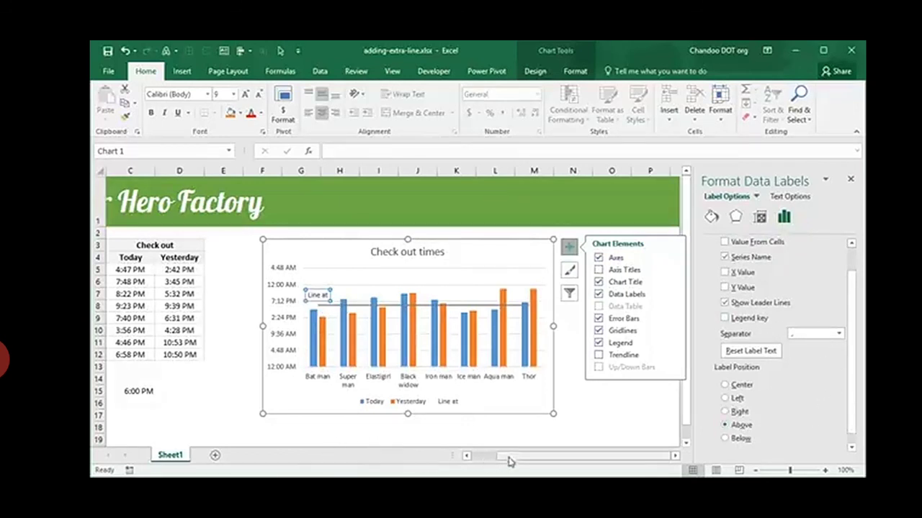
Change the line's series name in cell B15 to "Standard time".
drag(510, 458, 481, 461)
click(173, 391)
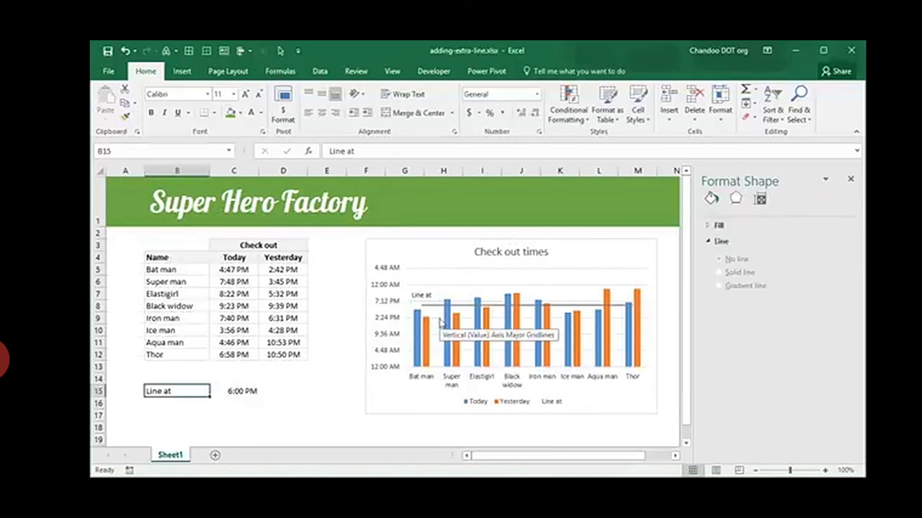
text(S)
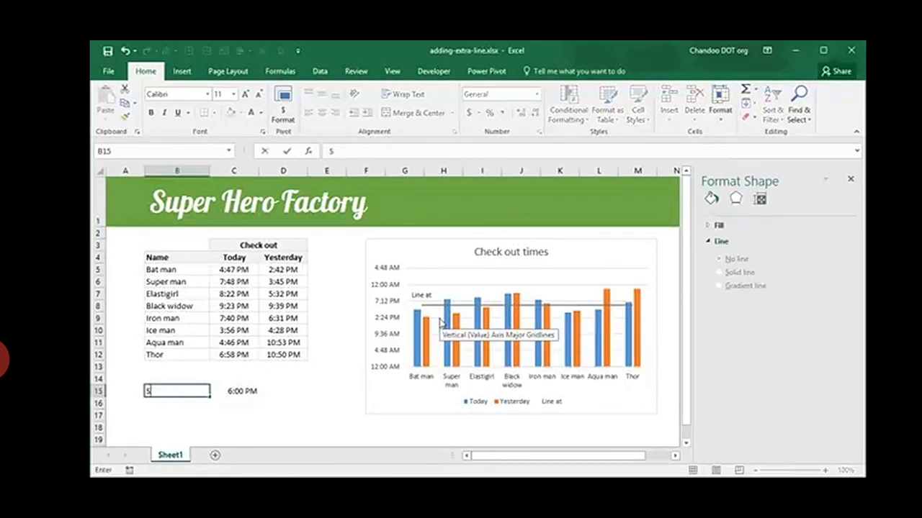
text(tanade)
text(rd time)
key(Return)
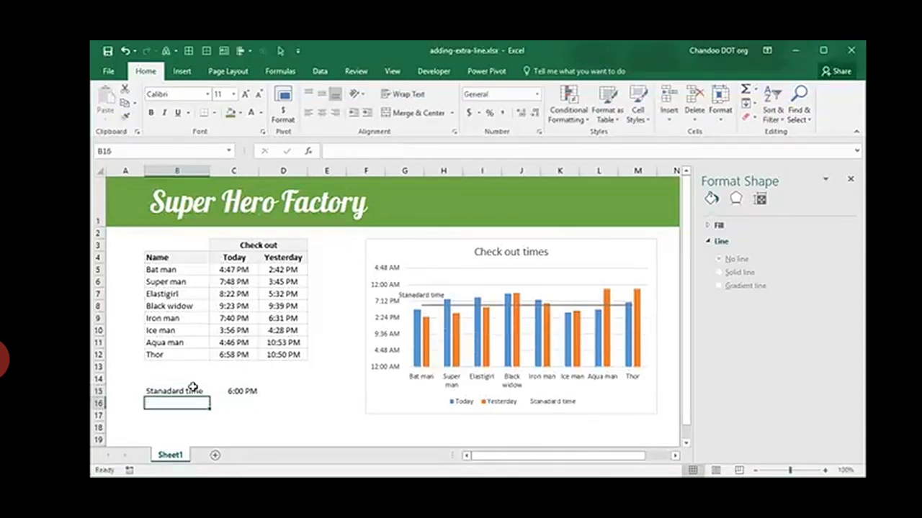
double_click(189, 391)
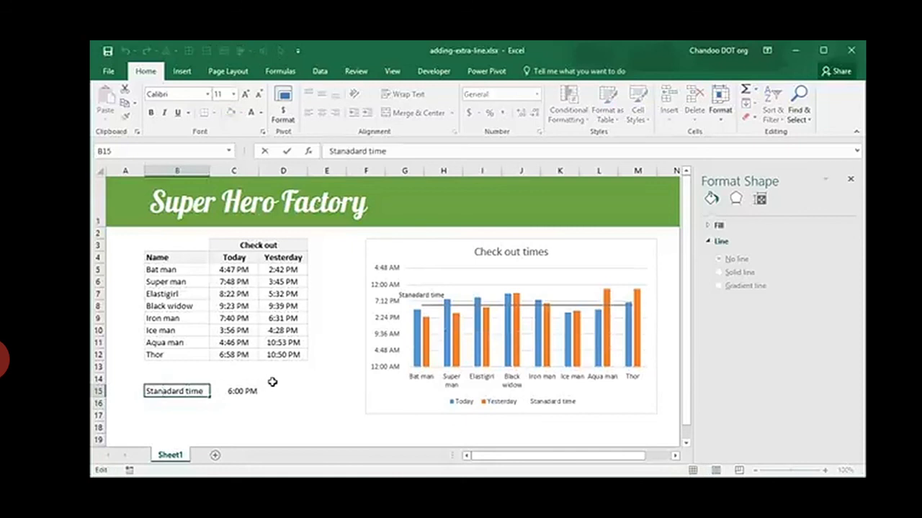
key(BackSpace)
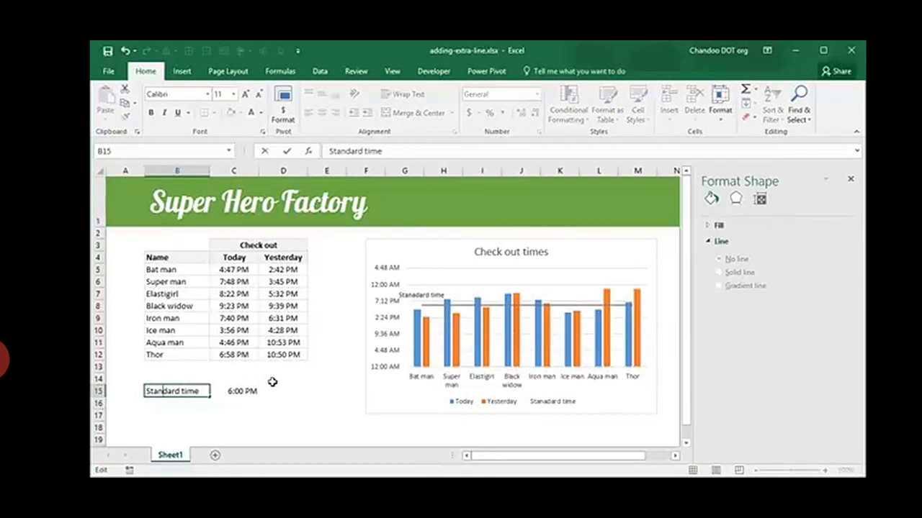
key(Return)
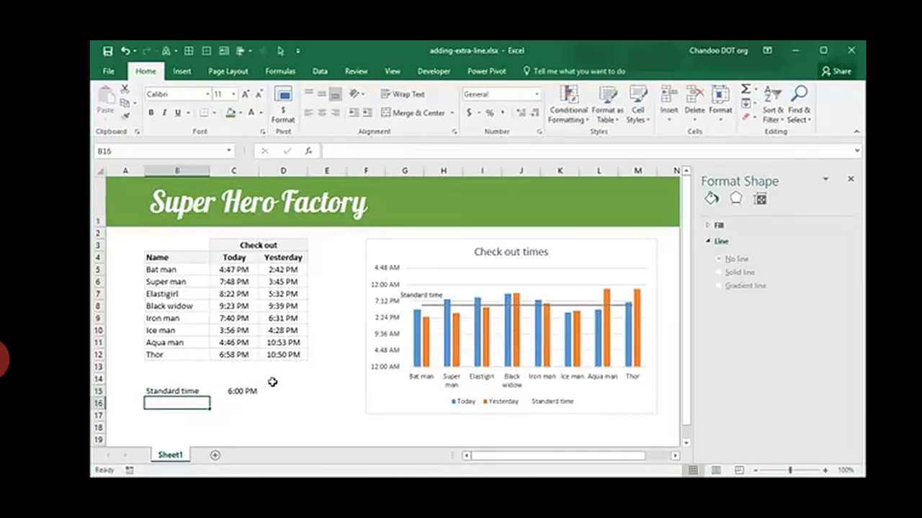
click(423, 296)
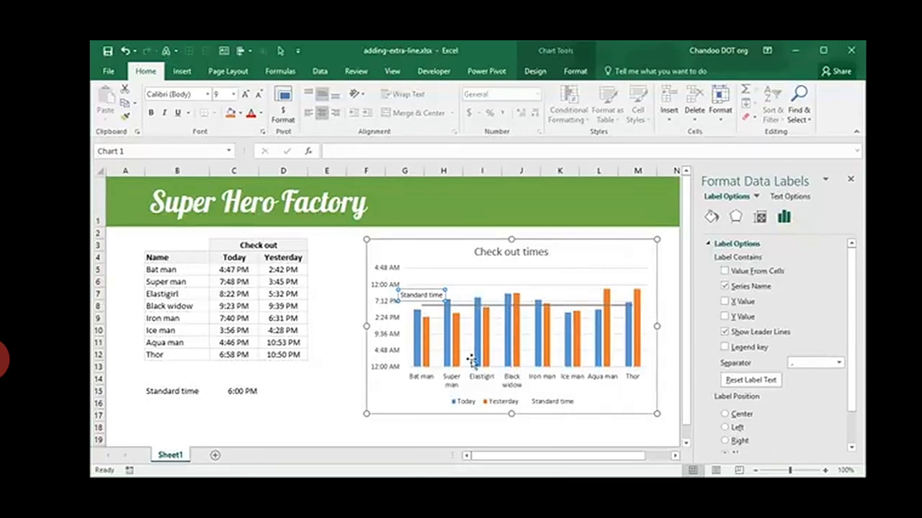
click(576, 431)
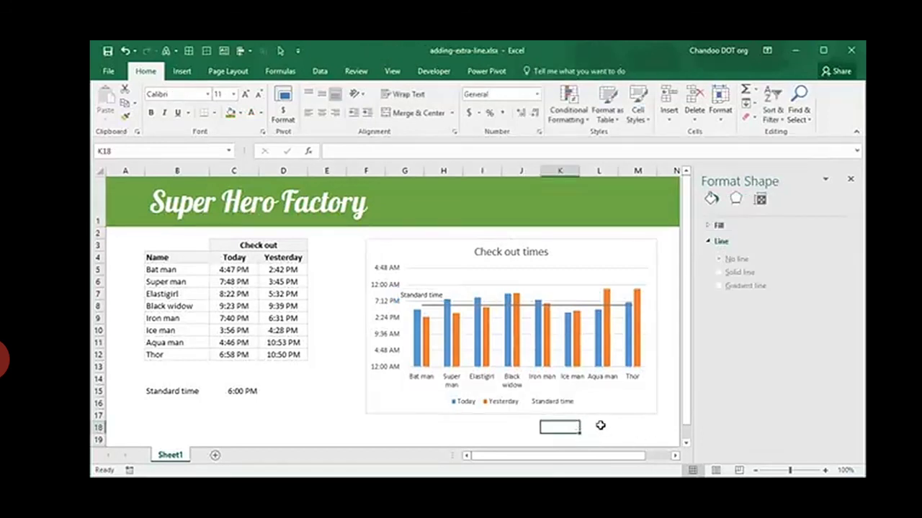